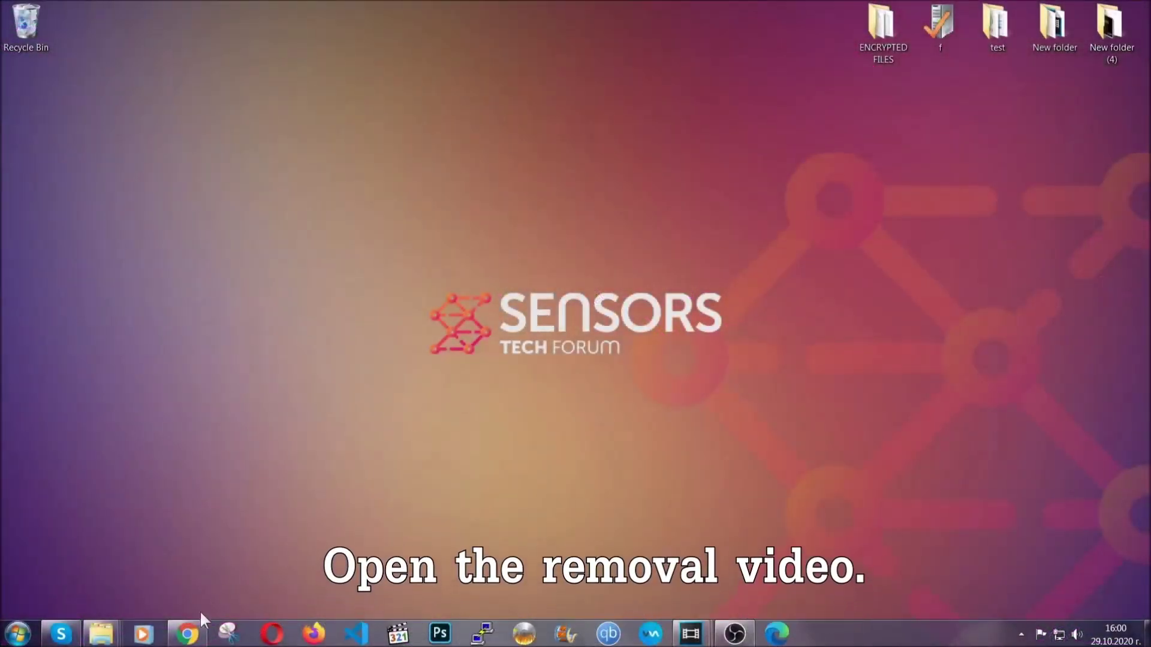
Step: Bring up Chrome on the removal video and follow its Full Removal Guide link
left_click(189, 633)
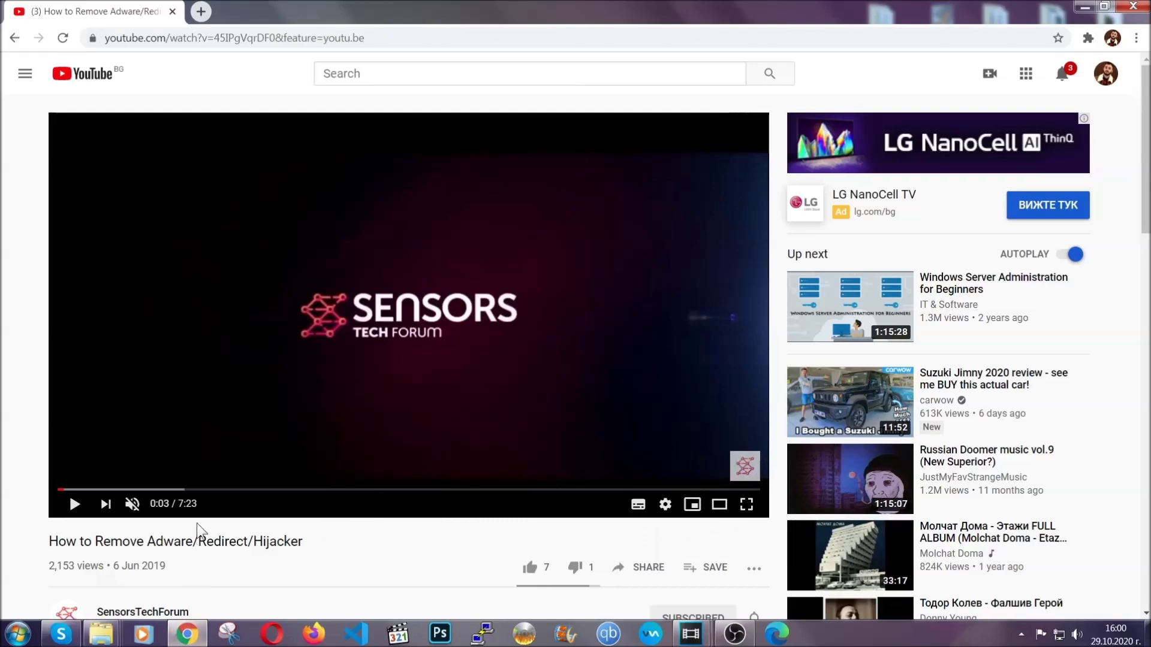
scroll(230, 426, "down", 5)
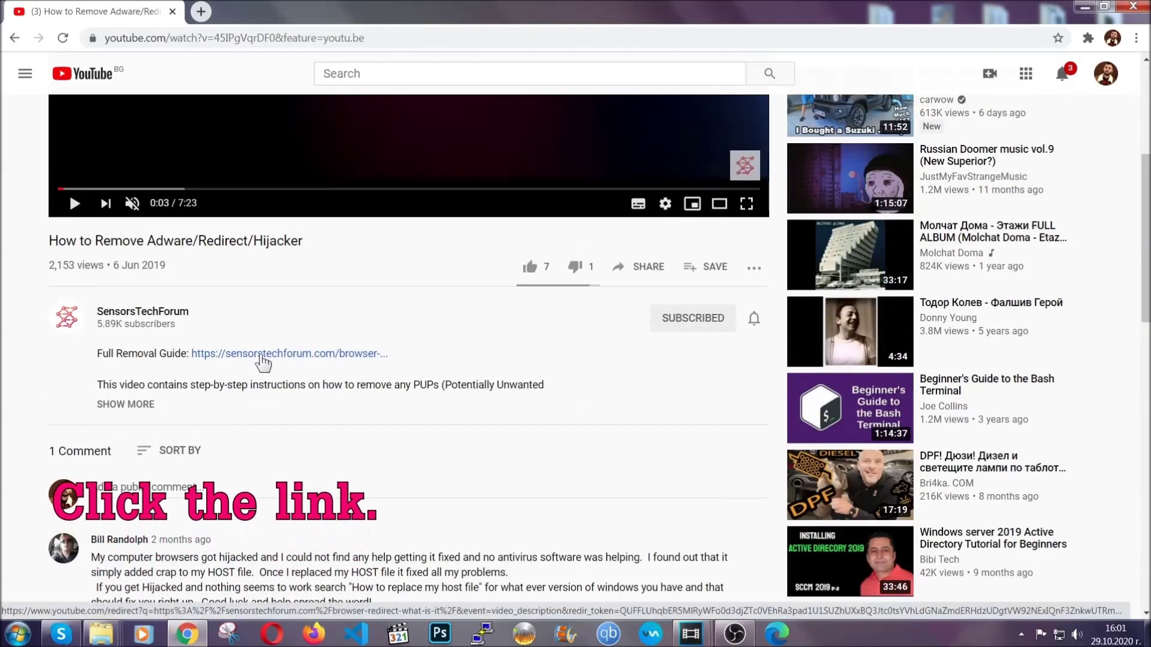
left_click(262, 356)
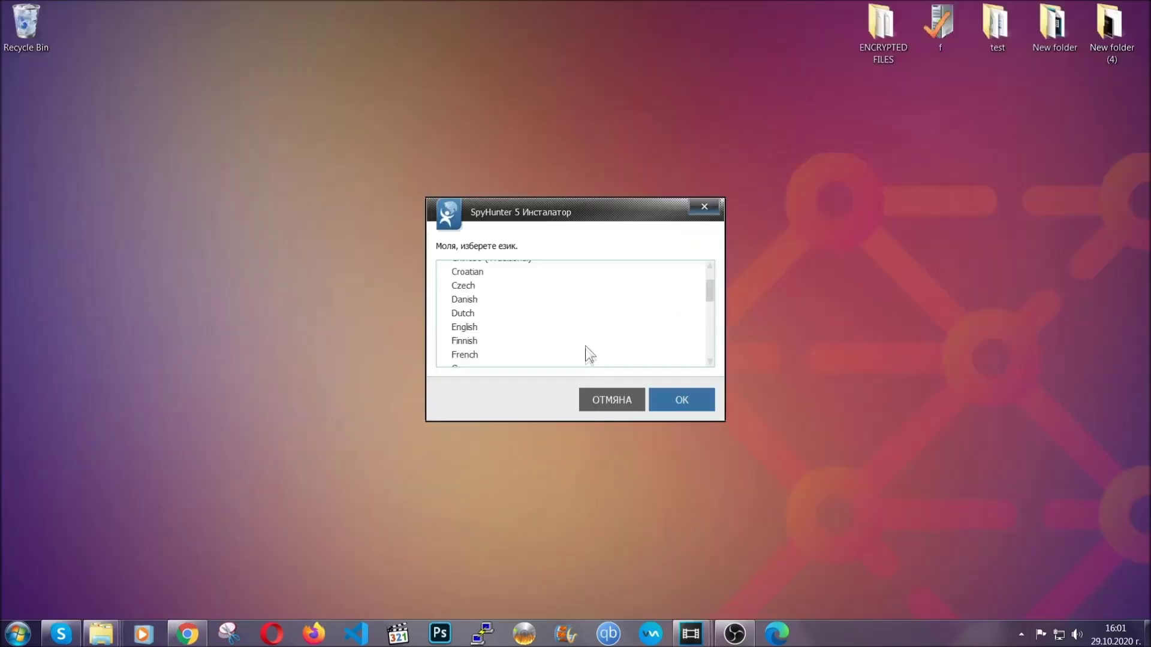
Step: Install SpyHunter 5 in English, accepting the EULA and Privacy Policy
scroll(586, 351, "down", 2)
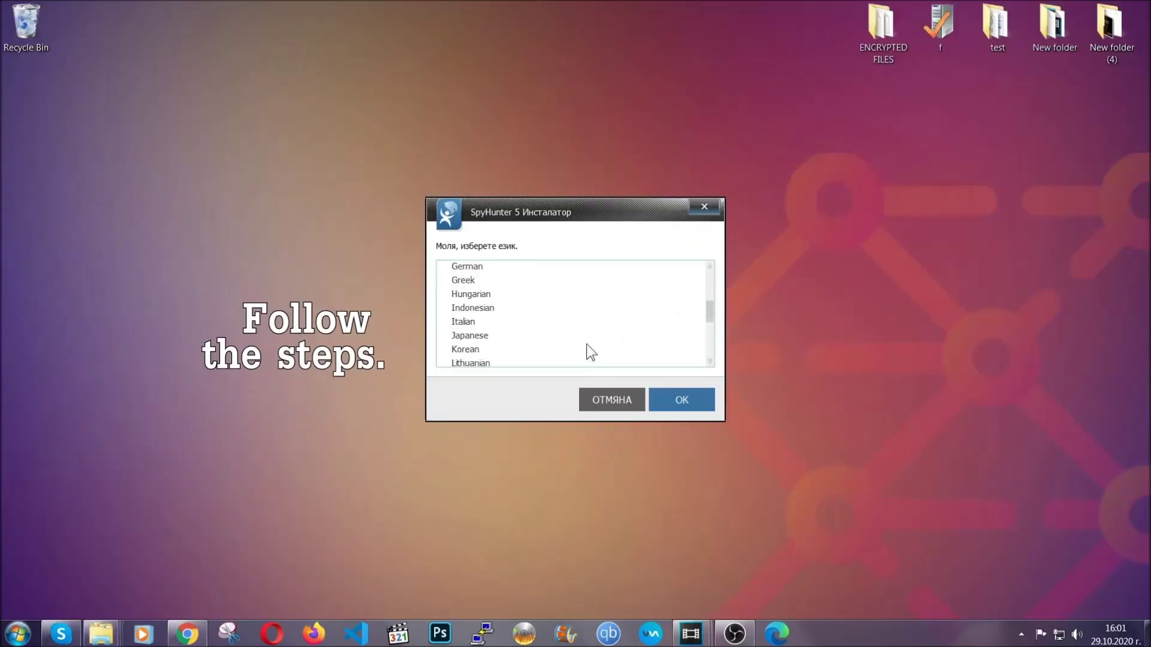
scroll(588, 362, "down", 2)
scroll(589, 363, "up", 5)
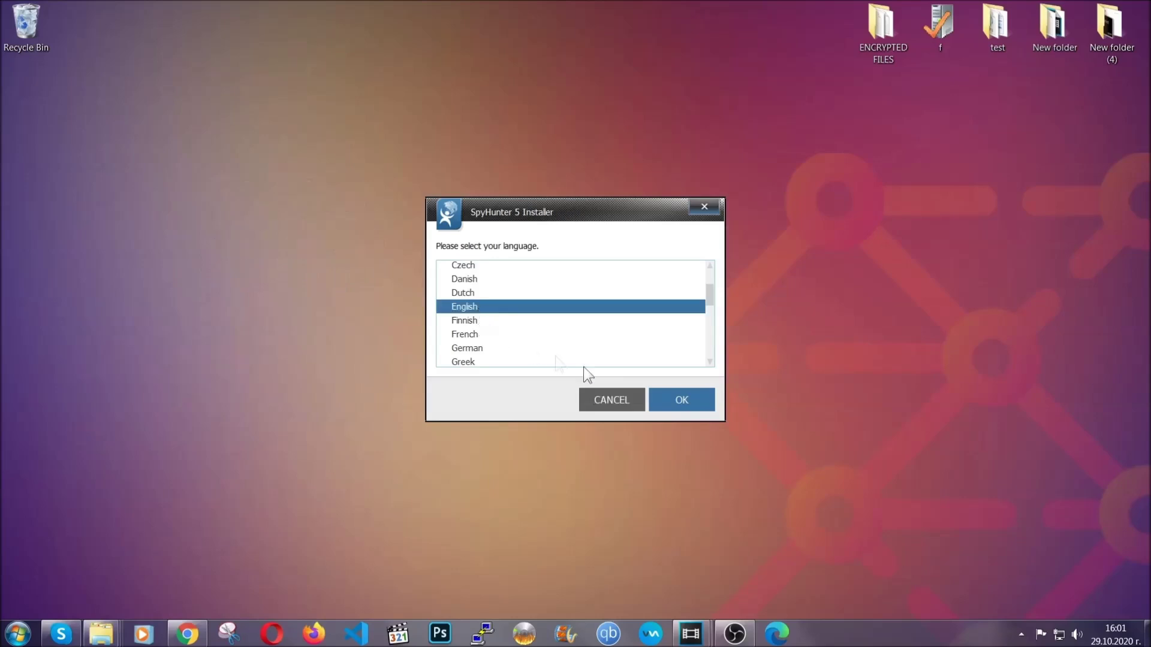
left_click(673, 398)
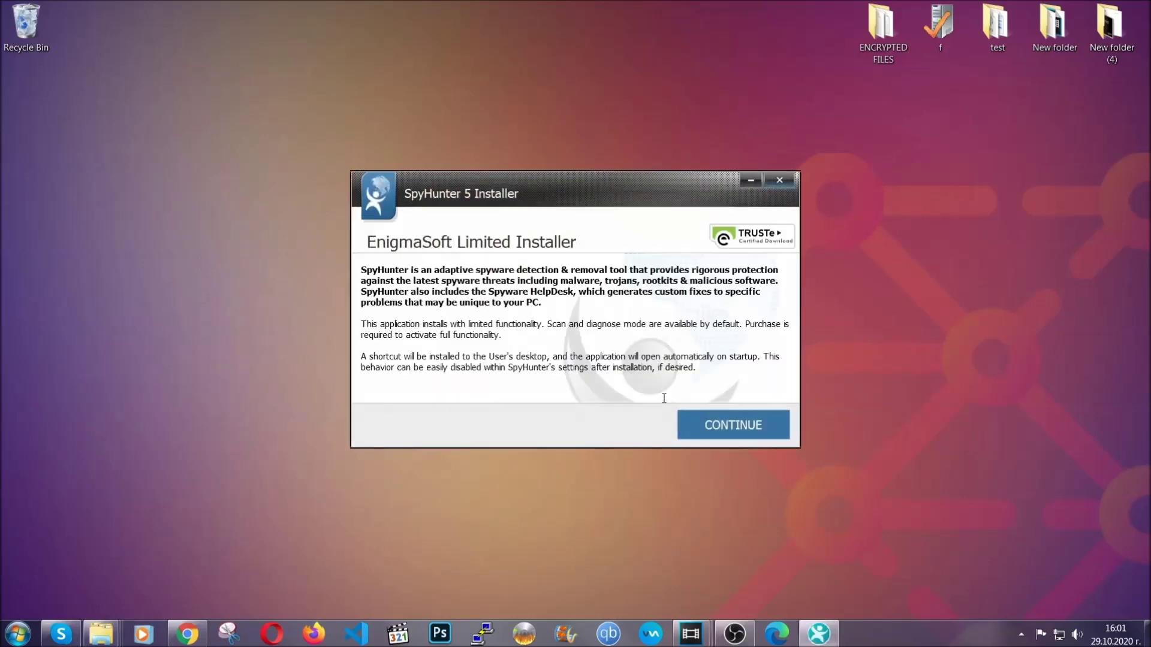
left_click(691, 416)
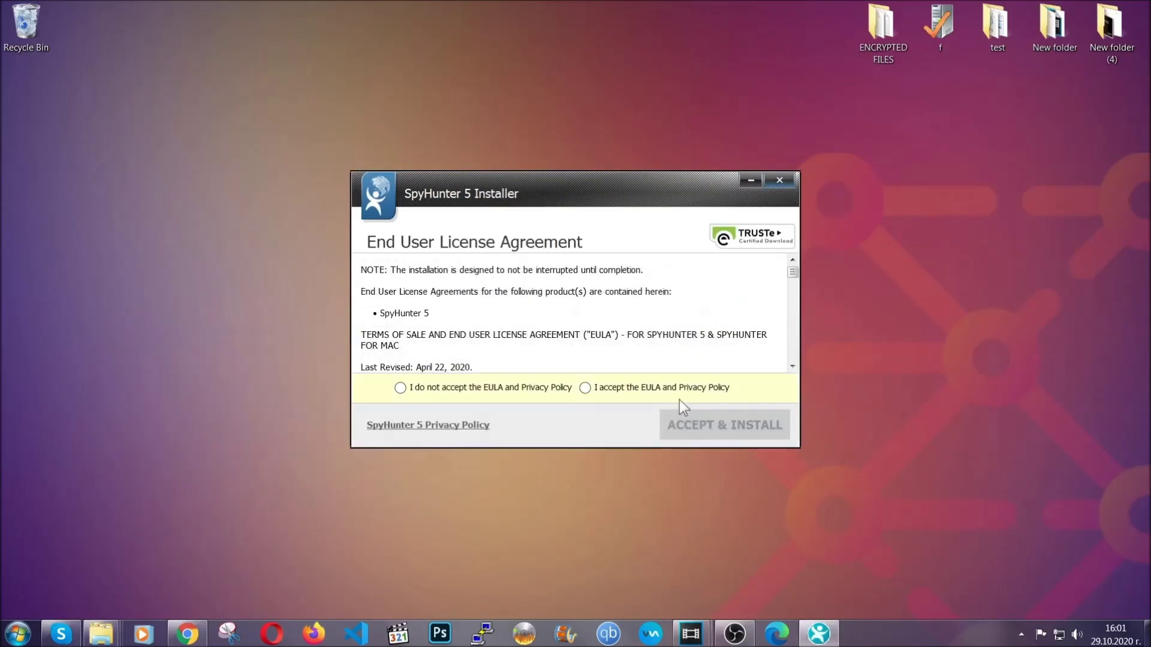
left_click(674, 387)
left_click(693, 419)
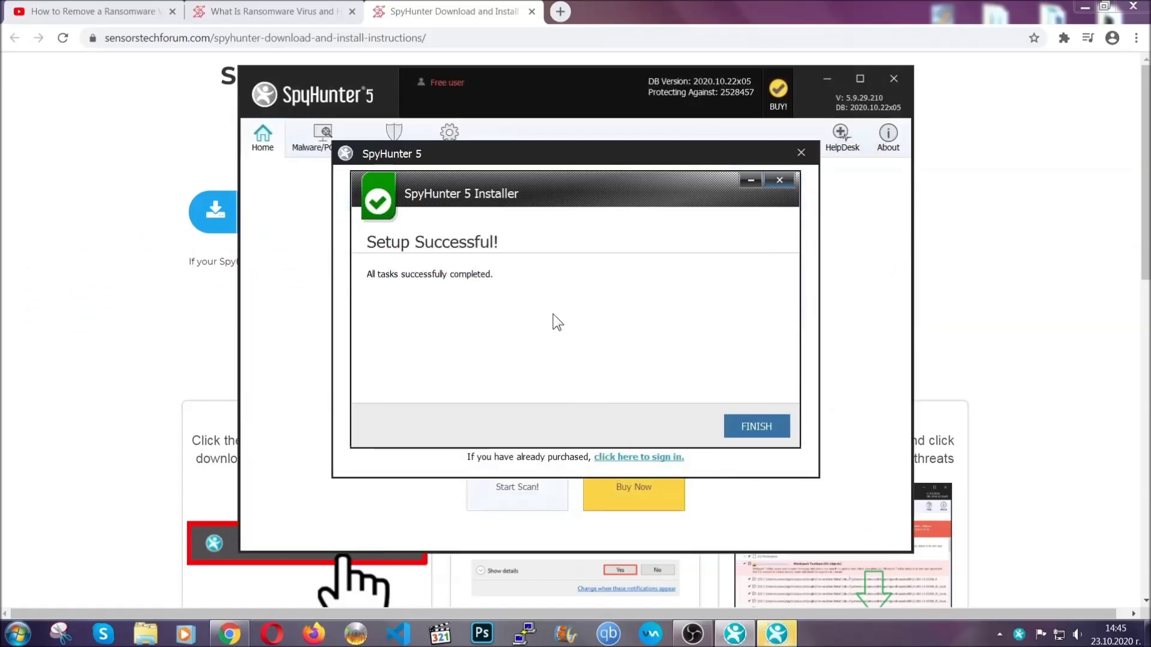
Step: Finish the SpyHunter 5 setup so it launches and starts scanning
left_click(736, 428)
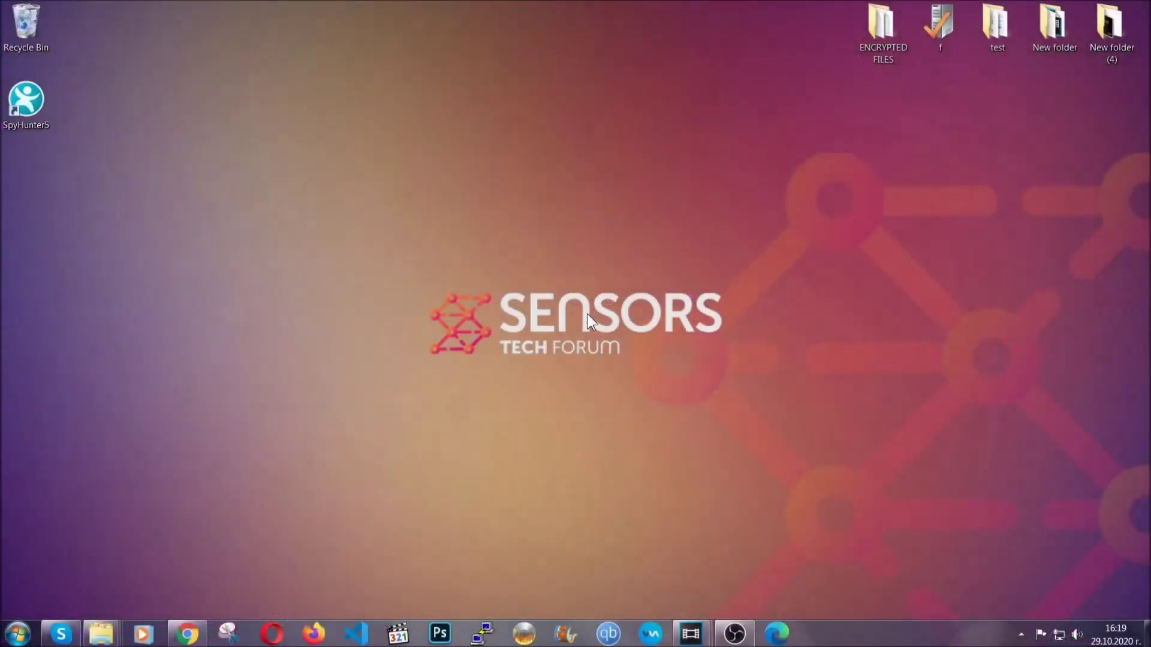
Step: Uninstall SUSPICIOUS PROGRAM through APPWIZ.CPL Programs and Features and dismiss the success message
key("super+r")
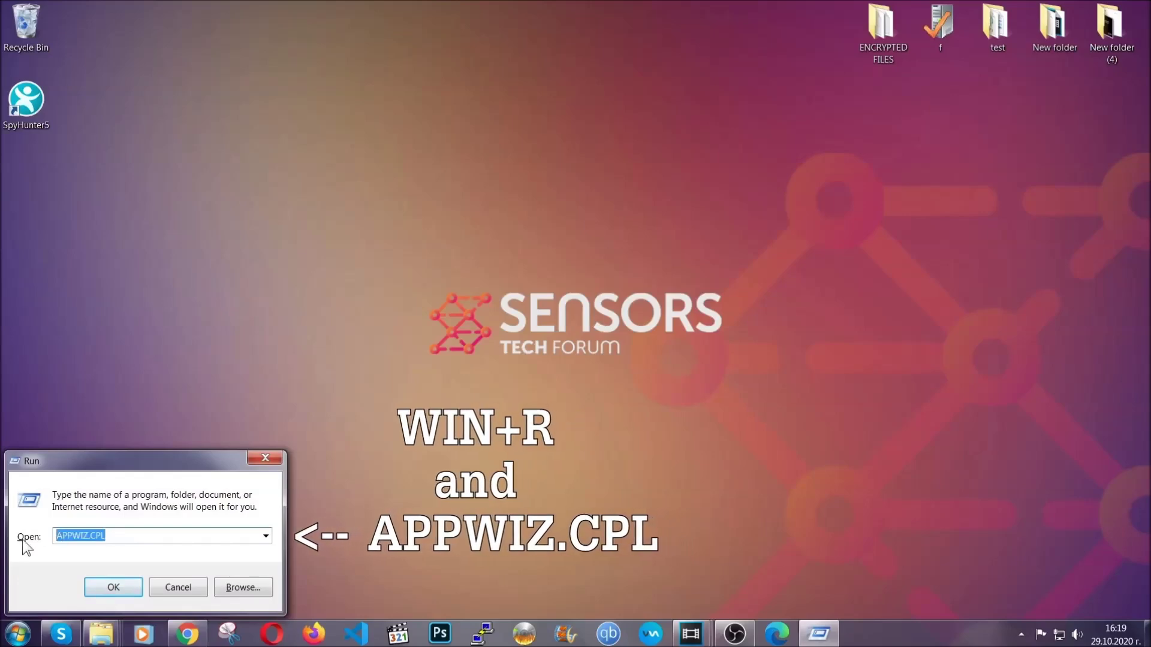
left_click(113, 584)
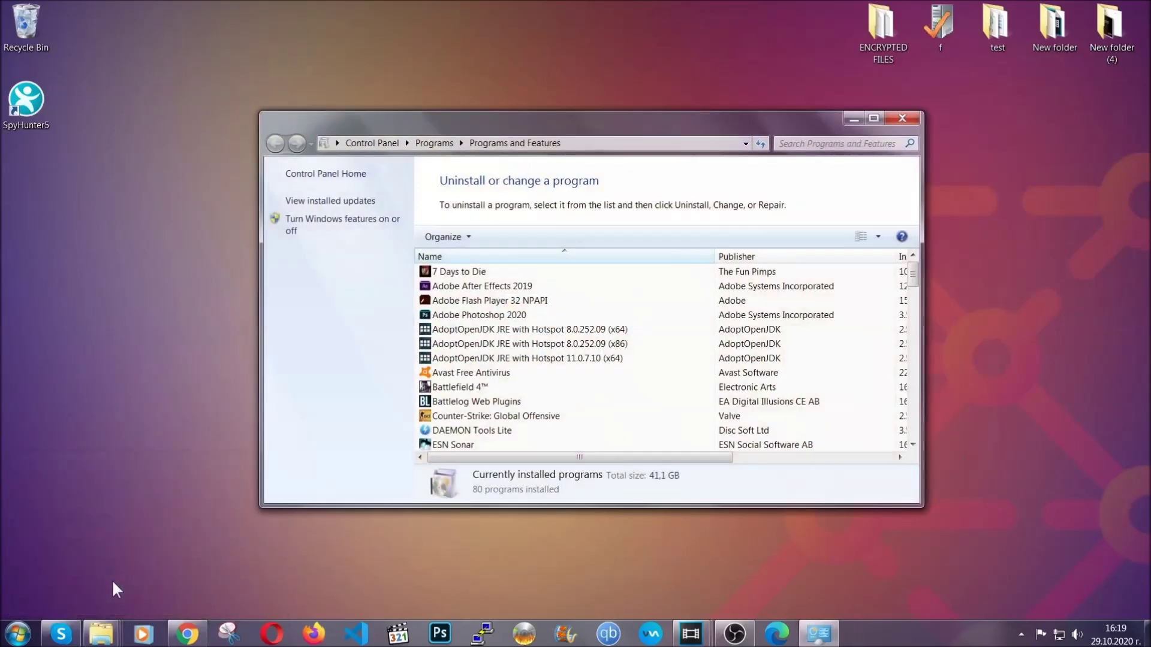
scroll(606, 320, "down", 20)
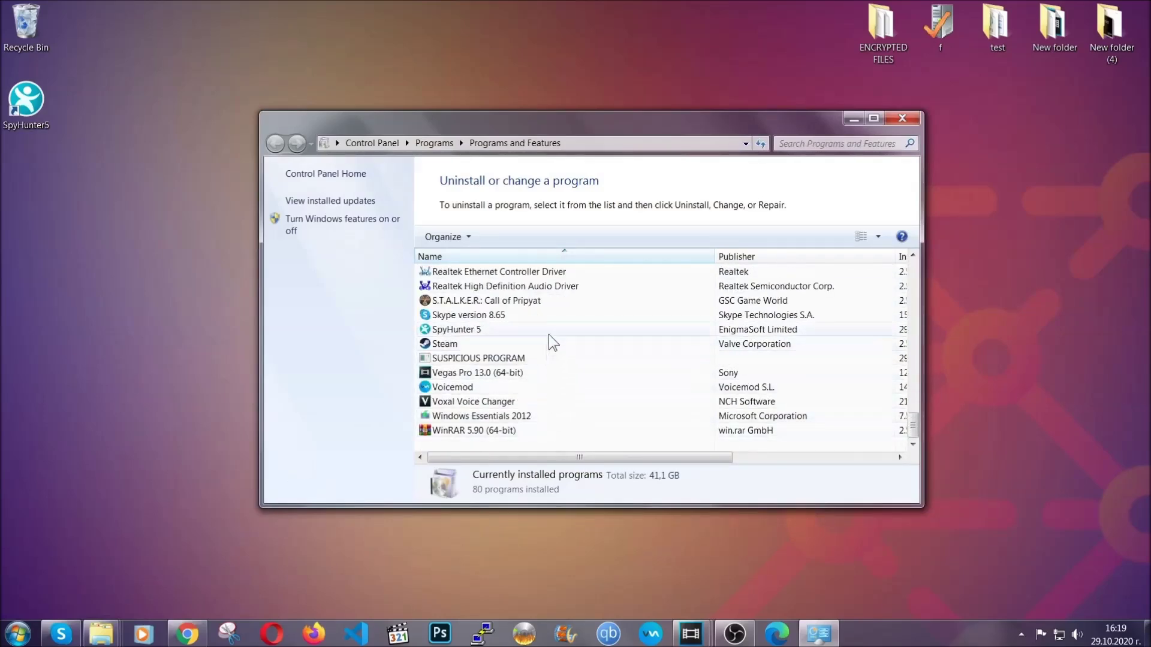
left_click(492, 360)
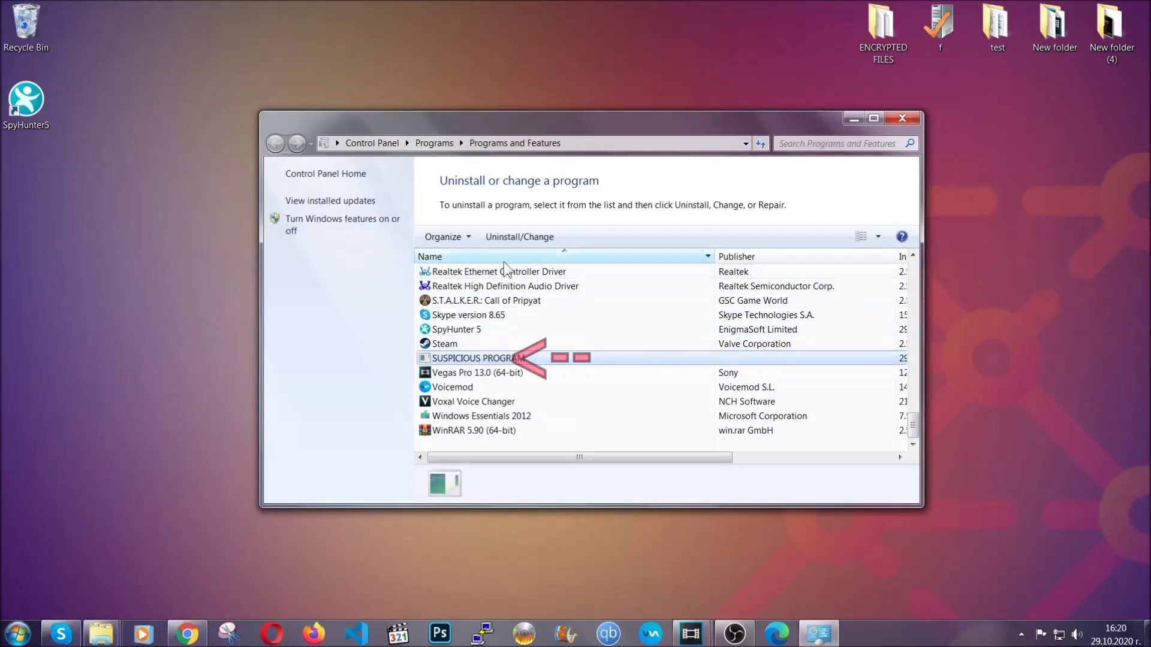
left_click(509, 235)
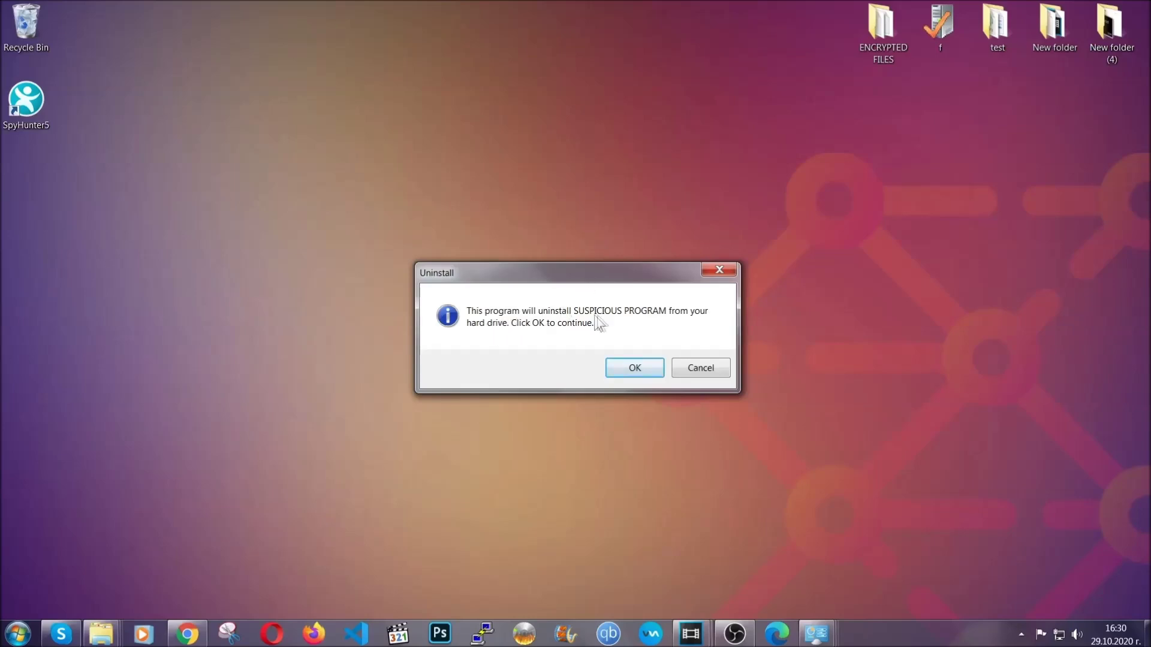
left_click(627, 370)
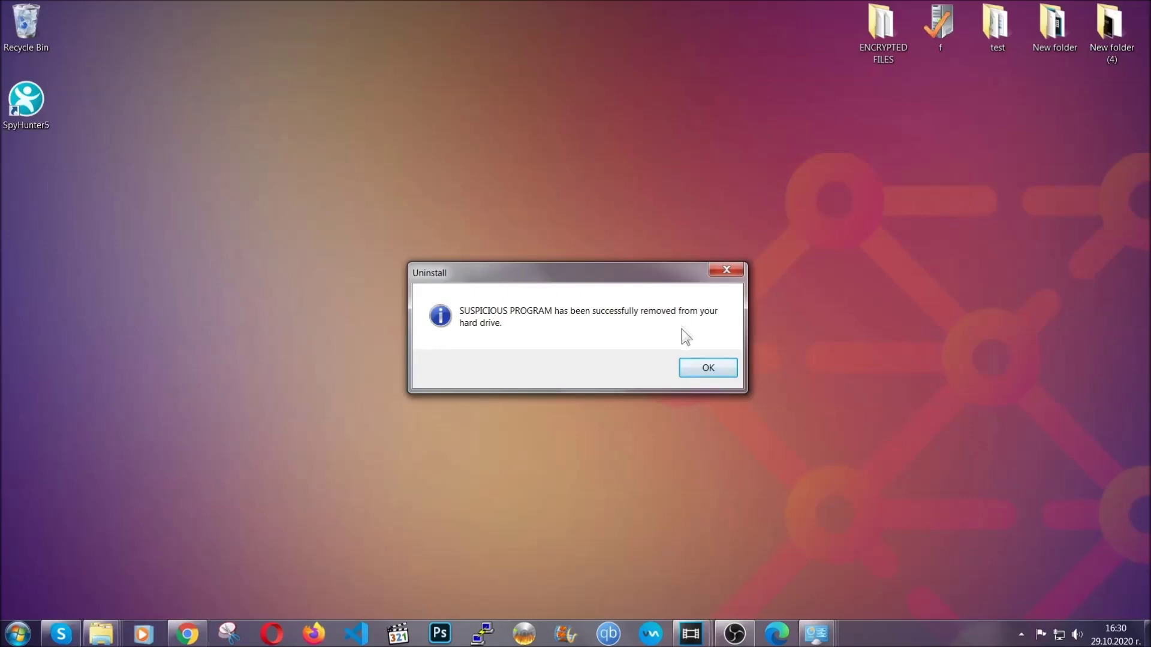
left_click(690, 365)
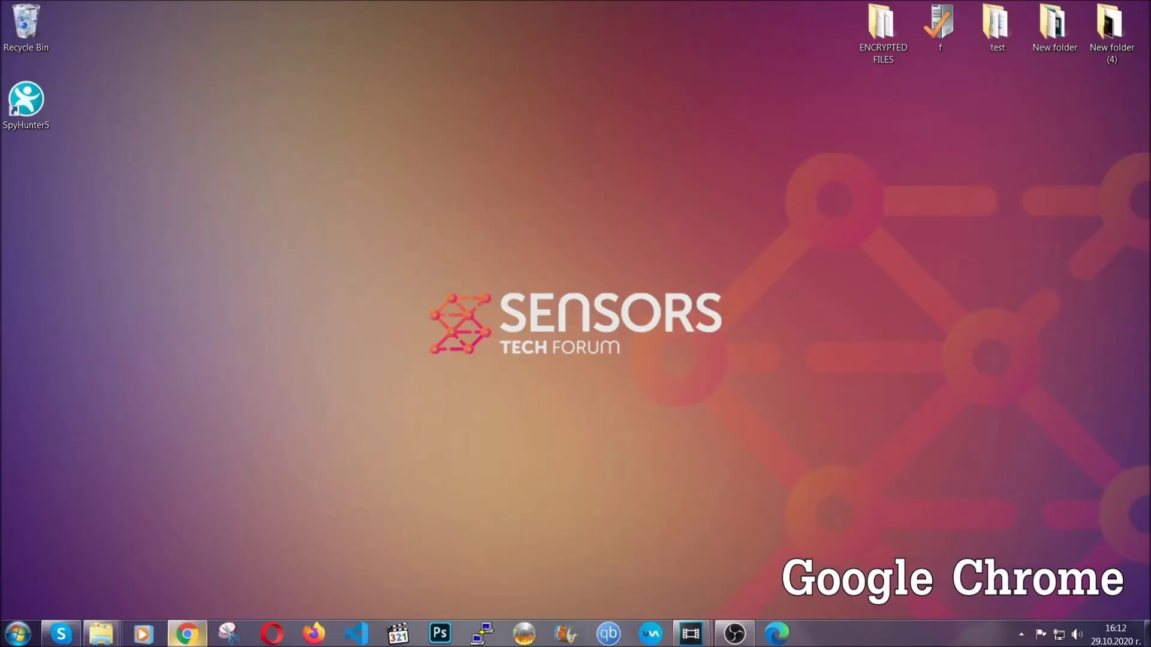
Step: Bring Chrome back up and enter chrome://settings/clearBrowserData in the address bar
left_click(189, 635)
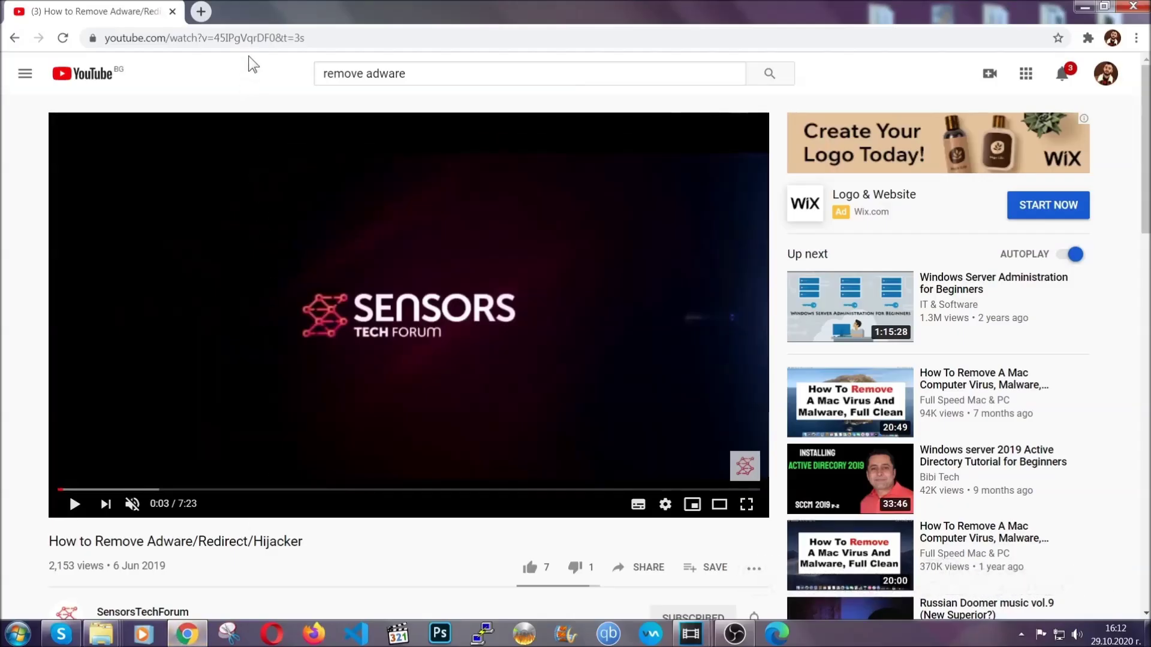
left_click(250, 39)
type("chro")
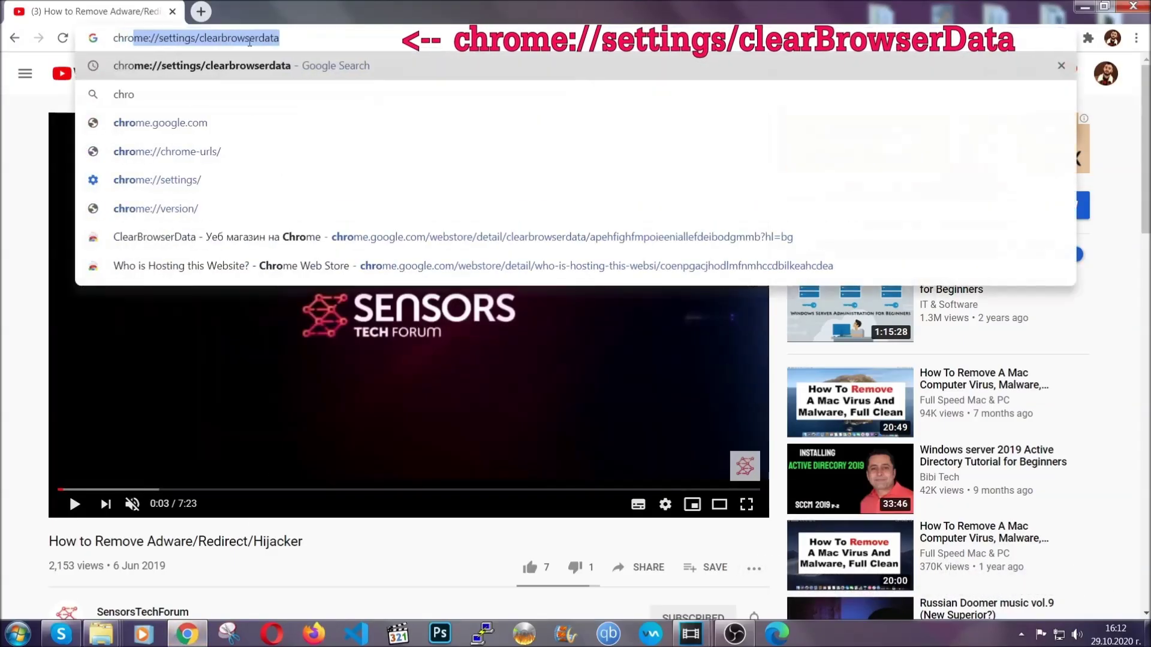
type("me:/")
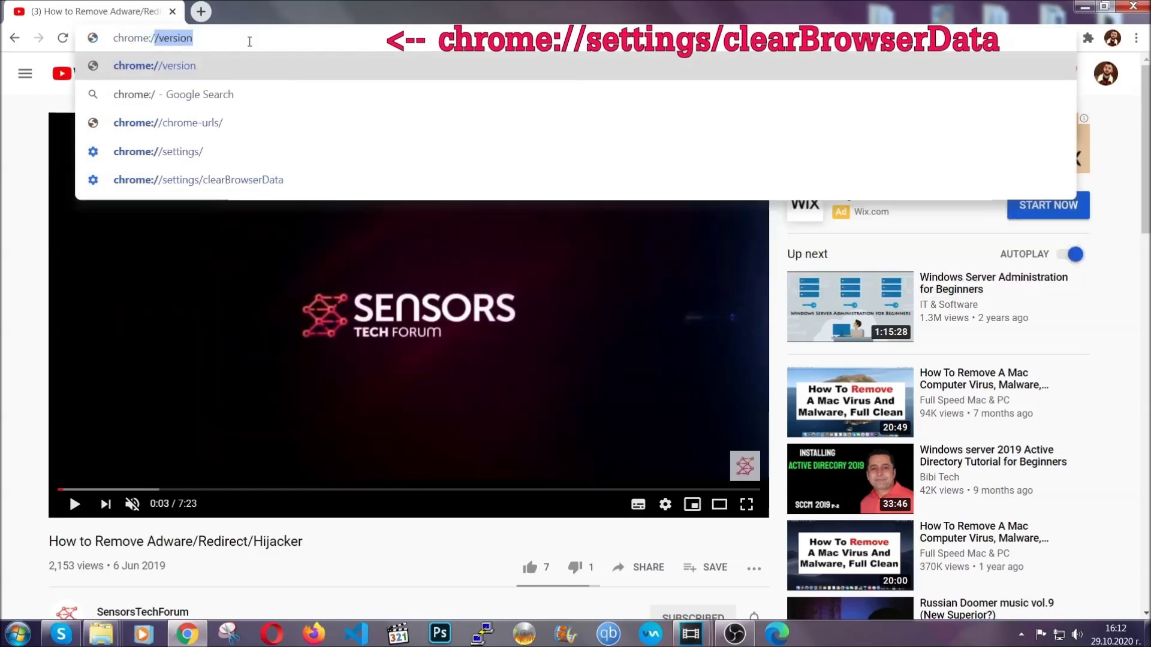
type("/setting")
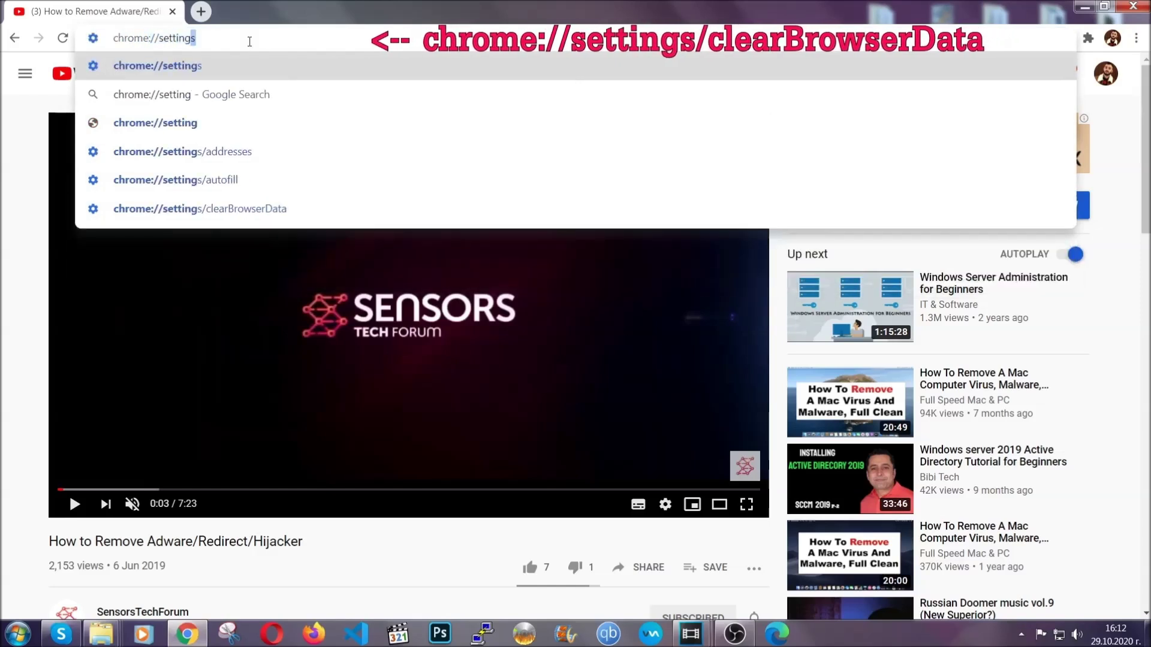
type("s/ce")
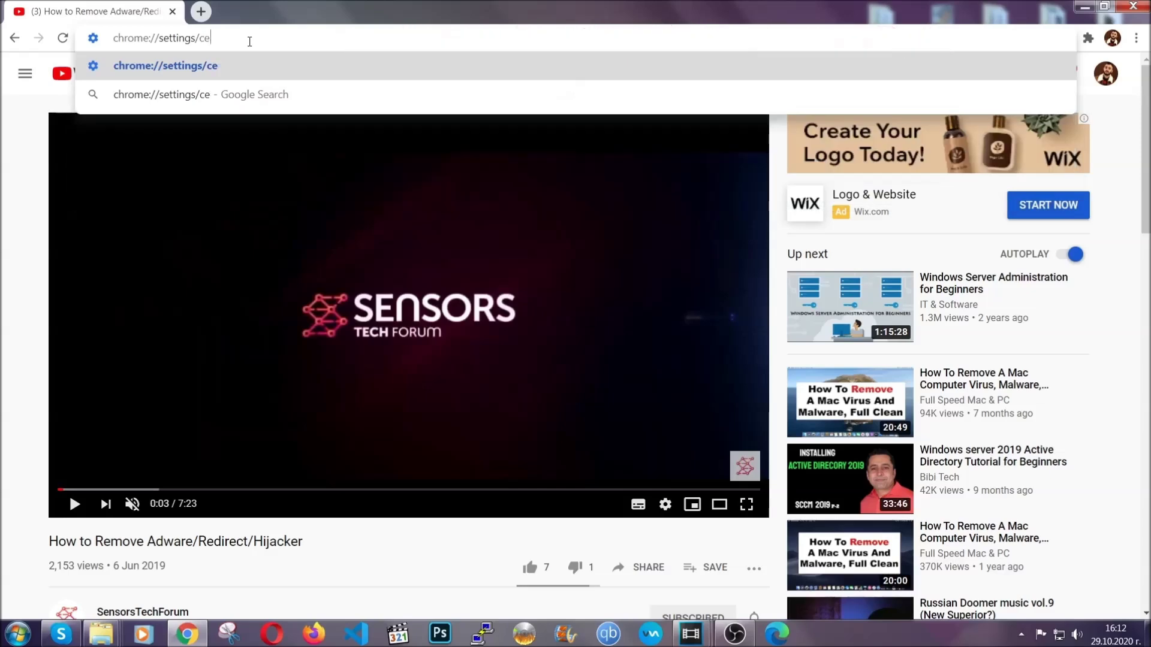
key("BackSpace")
type("lea")
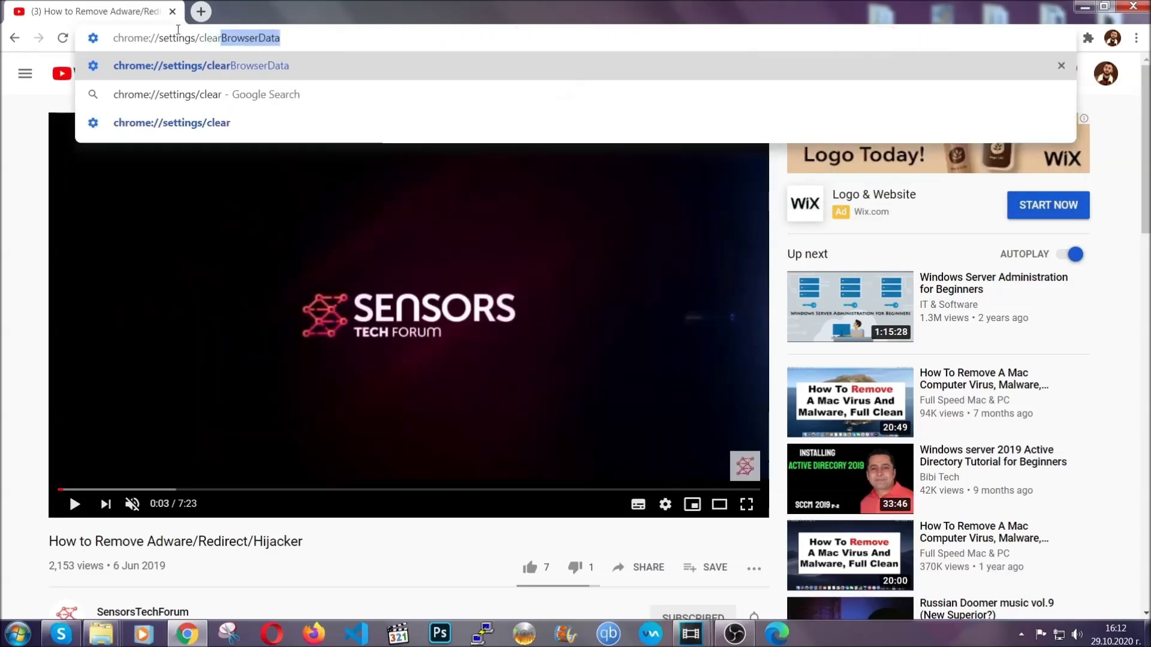
type("r")
Step: Clear all-time browsing data on the Advanced tab, leaving Passwords unticked
left_click(169, 68)
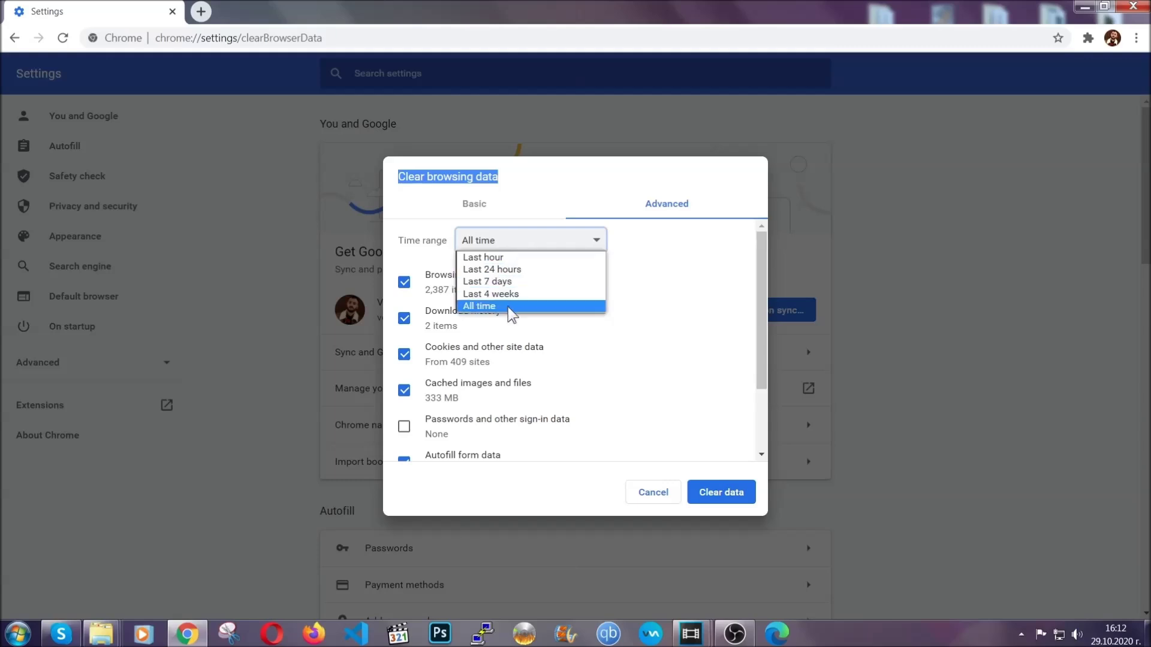
left_click(508, 307)
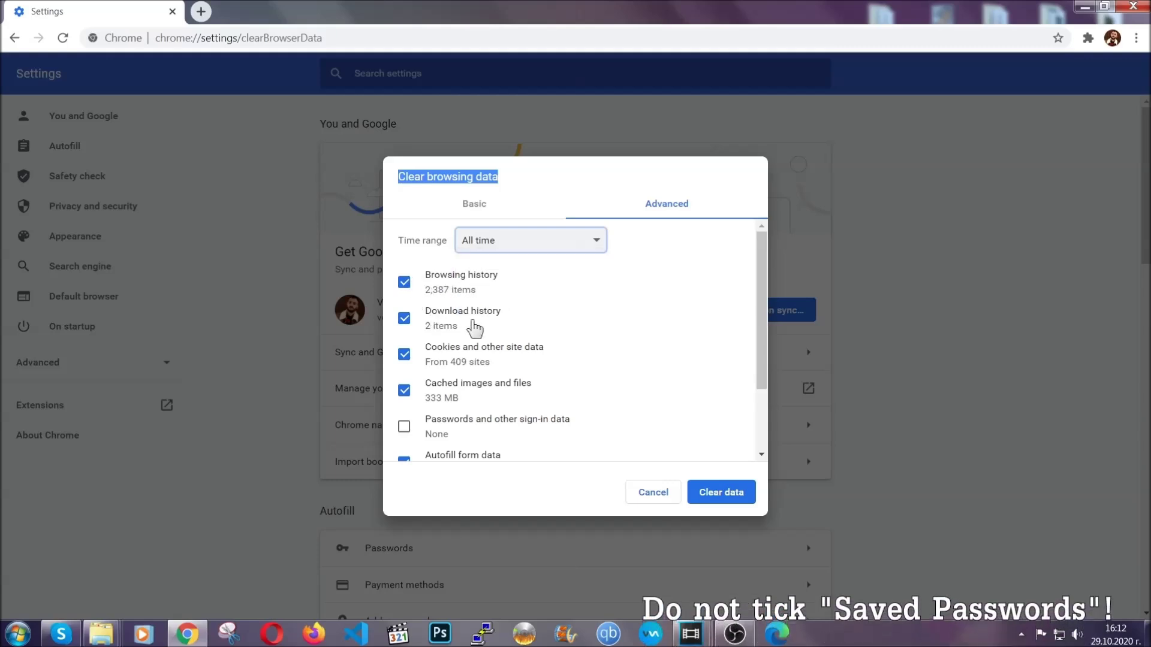
scroll(451, 402, "down", 2)
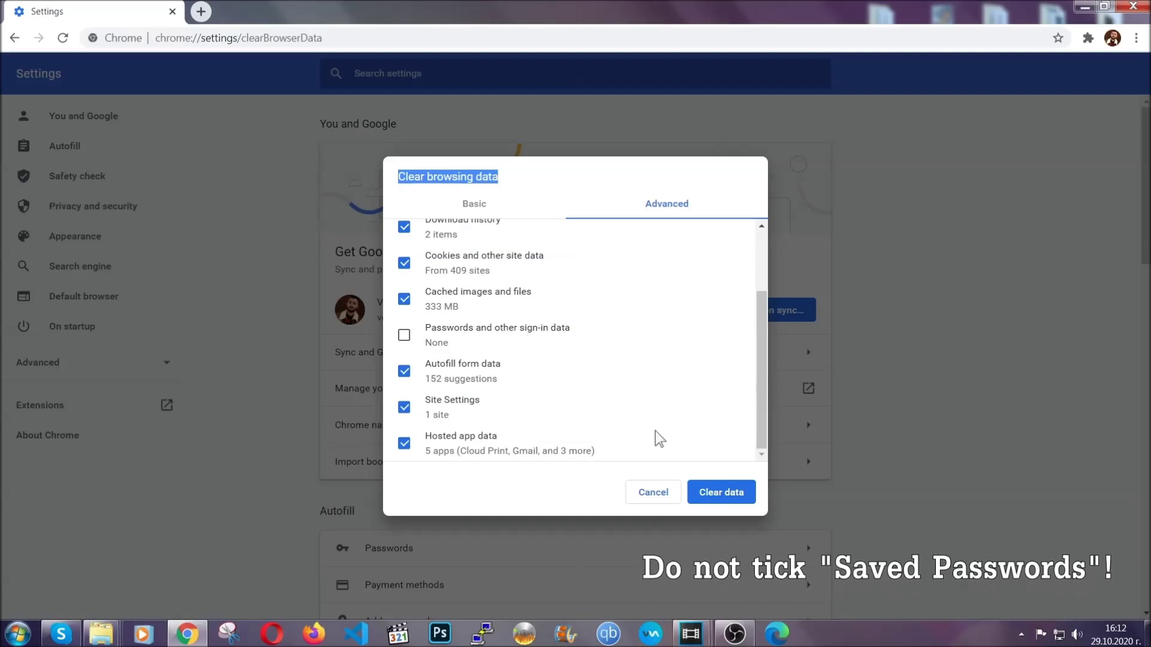
left_click(708, 493)
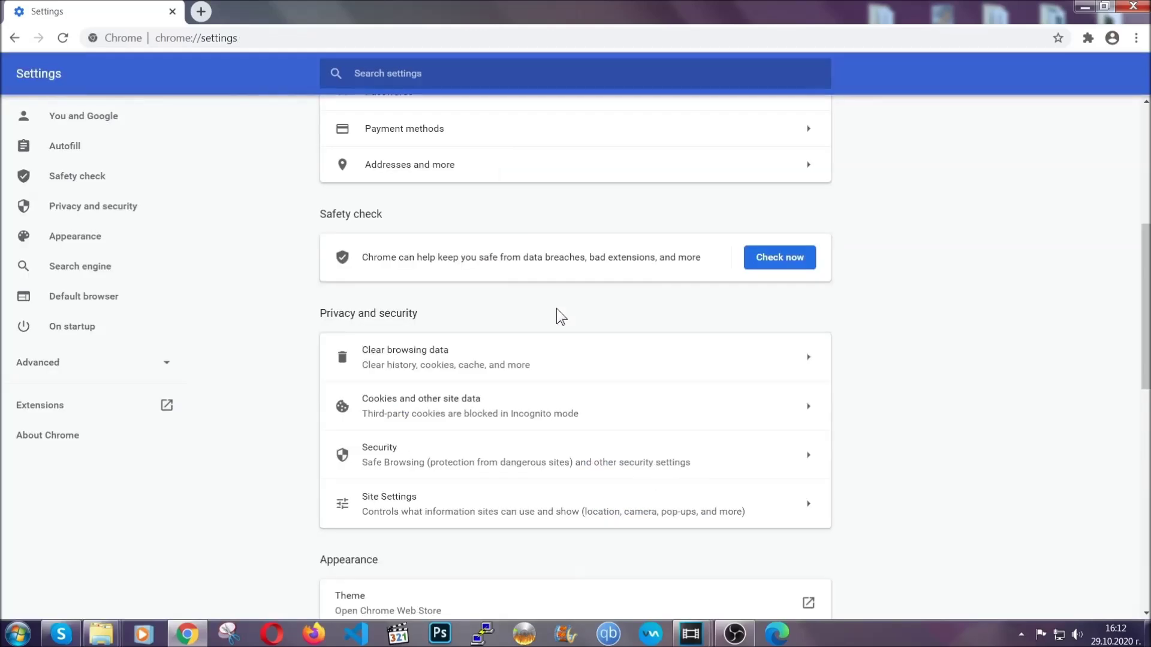
Step: Open Chrome's Extensions page and remove the Bulk Media Downloader extension
left_click(1137, 39)
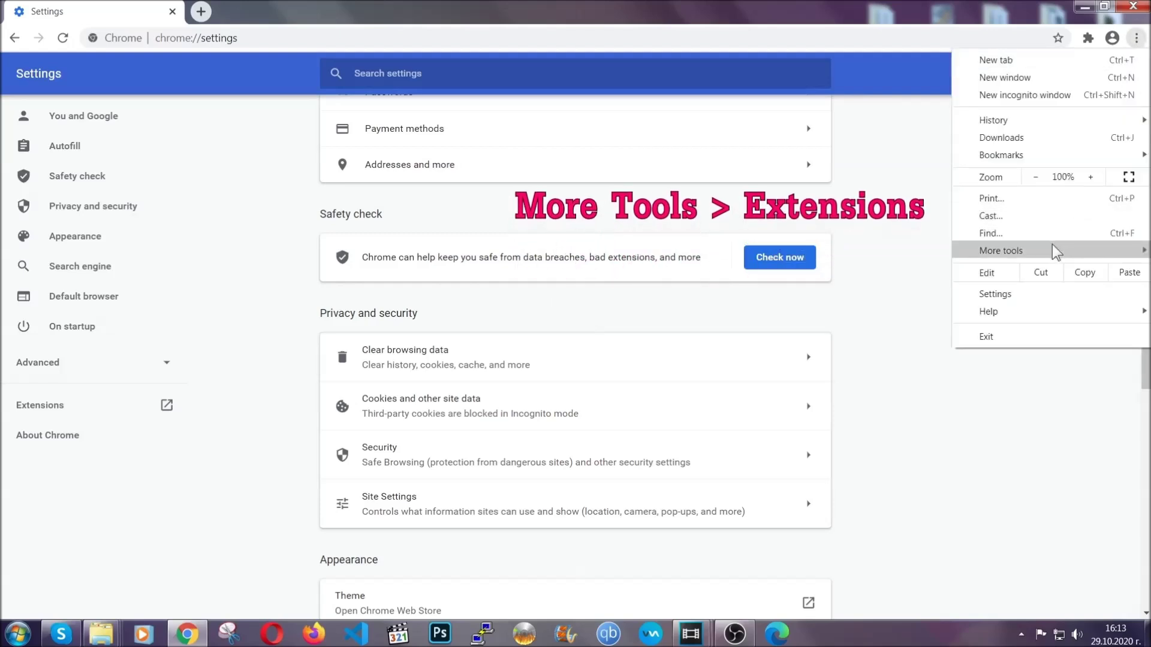
mouse_move(1052, 245)
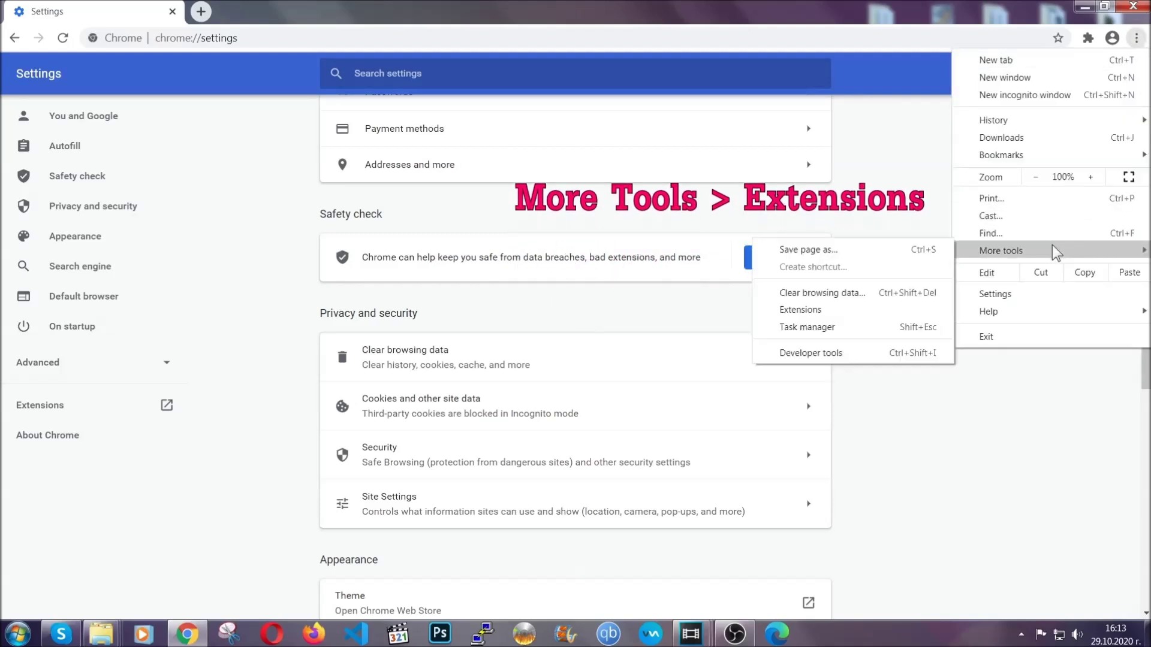
left_click(832, 312)
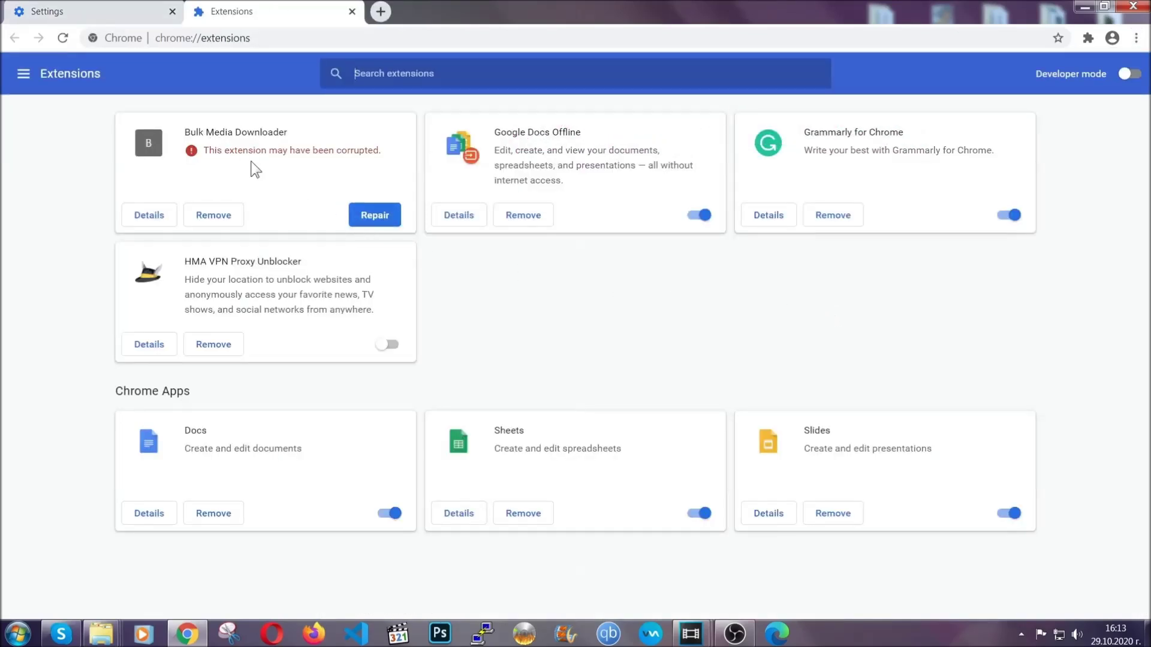
left_click(223, 217)
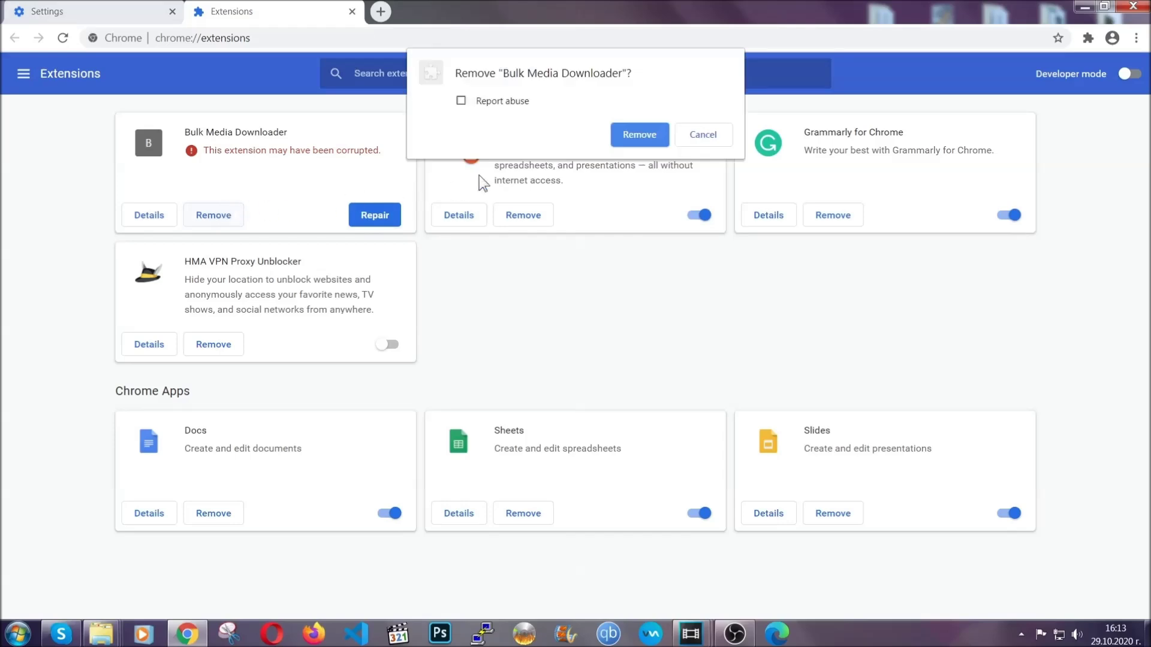
left_click(622, 134)
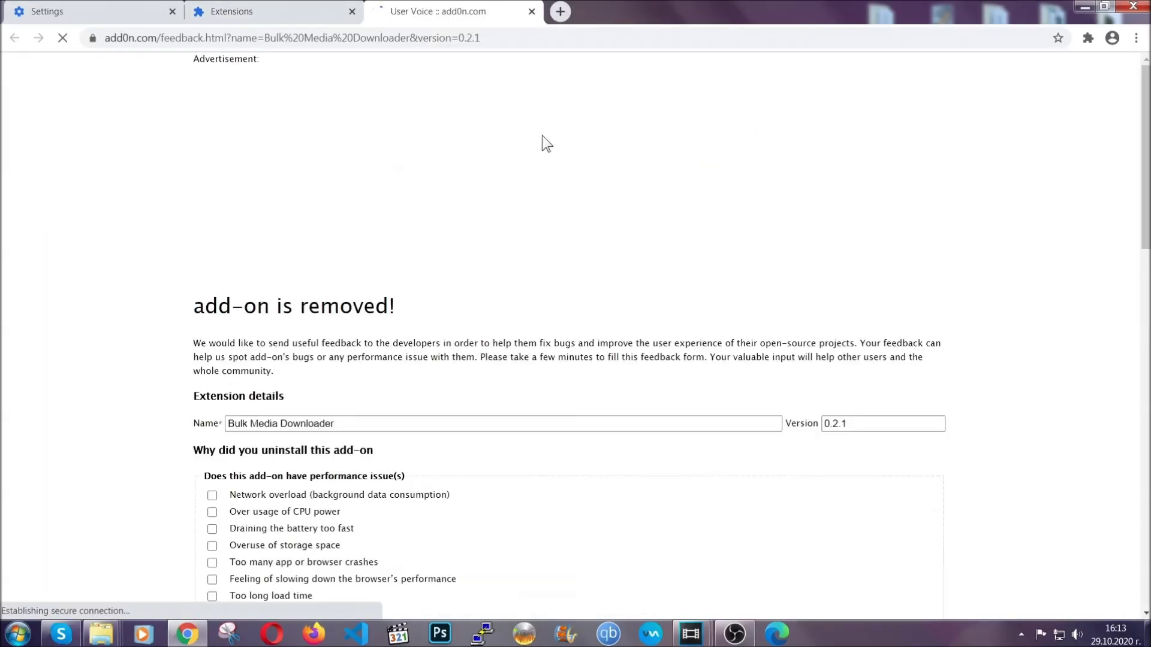
Step: Close the add-on feedback tab and minimize Chrome to the desktop
left_click(292, 13)
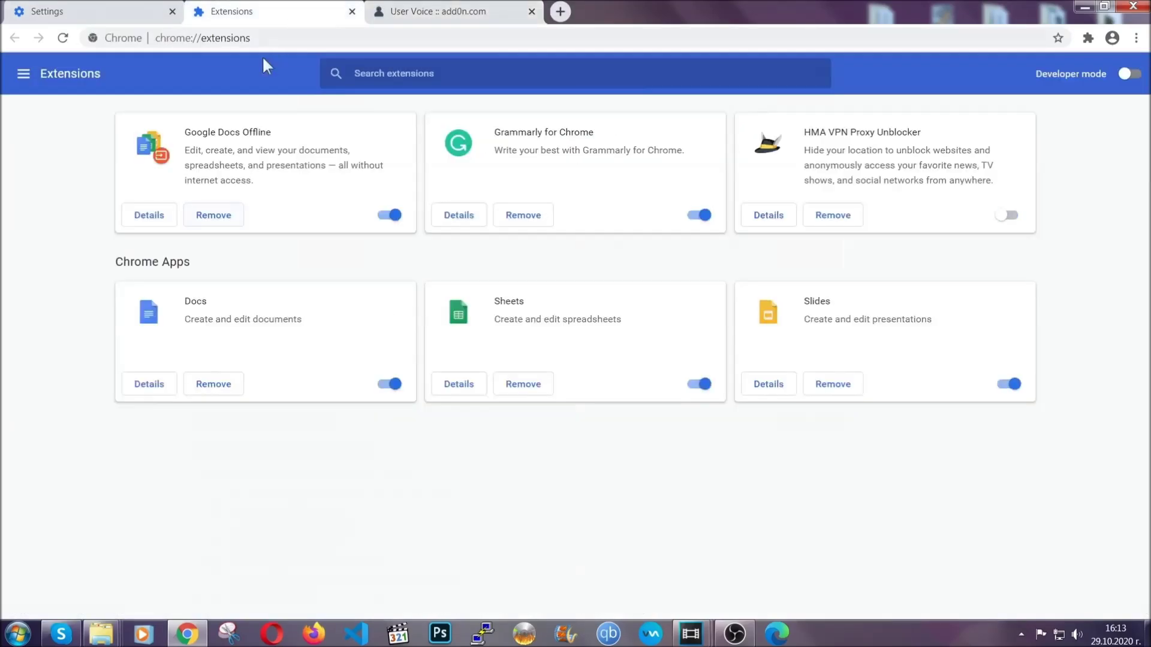
left_click(531, 12)
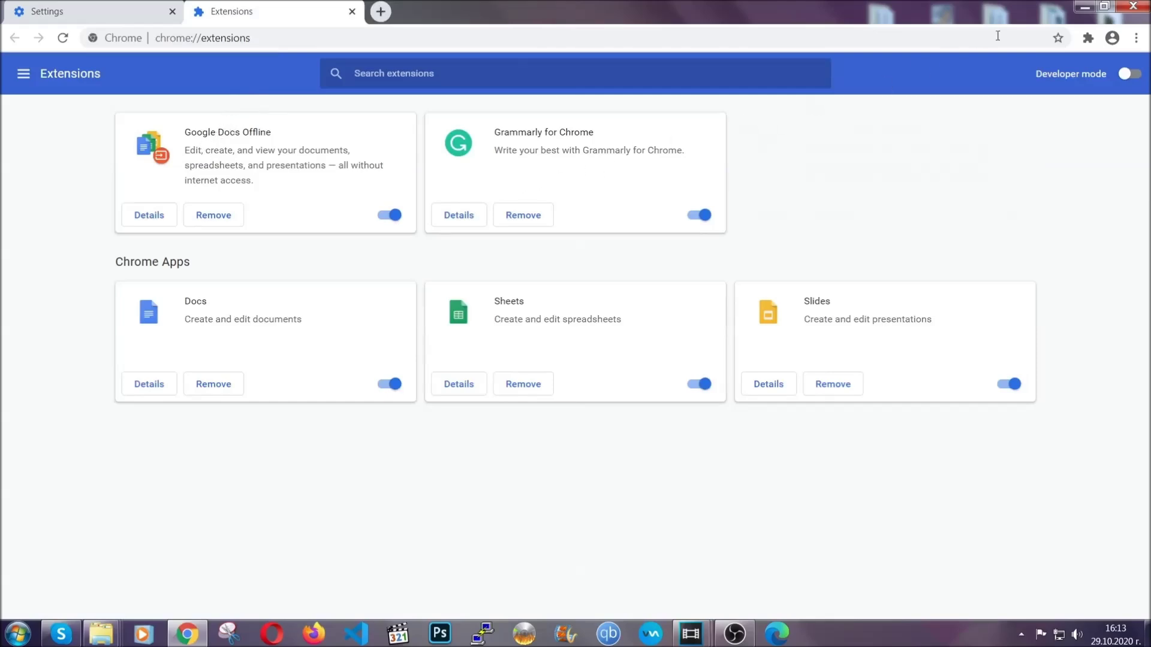
left_click(1077, 6)
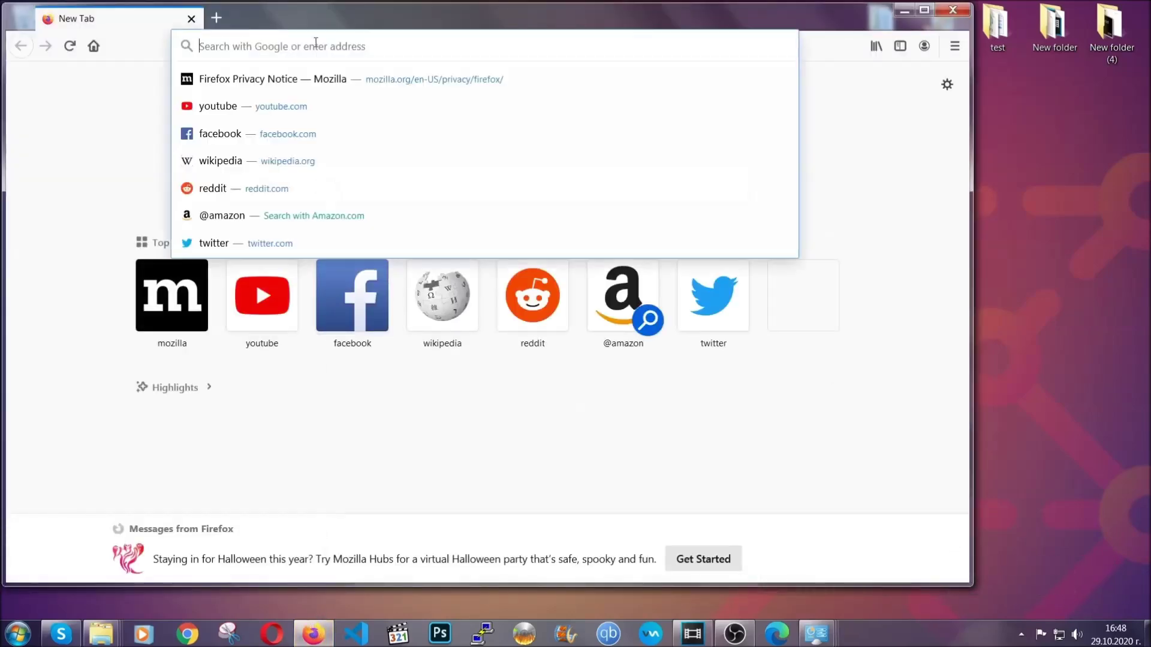
Step: Load about:support in Firefox to show the Troubleshooting Information page
type("about")
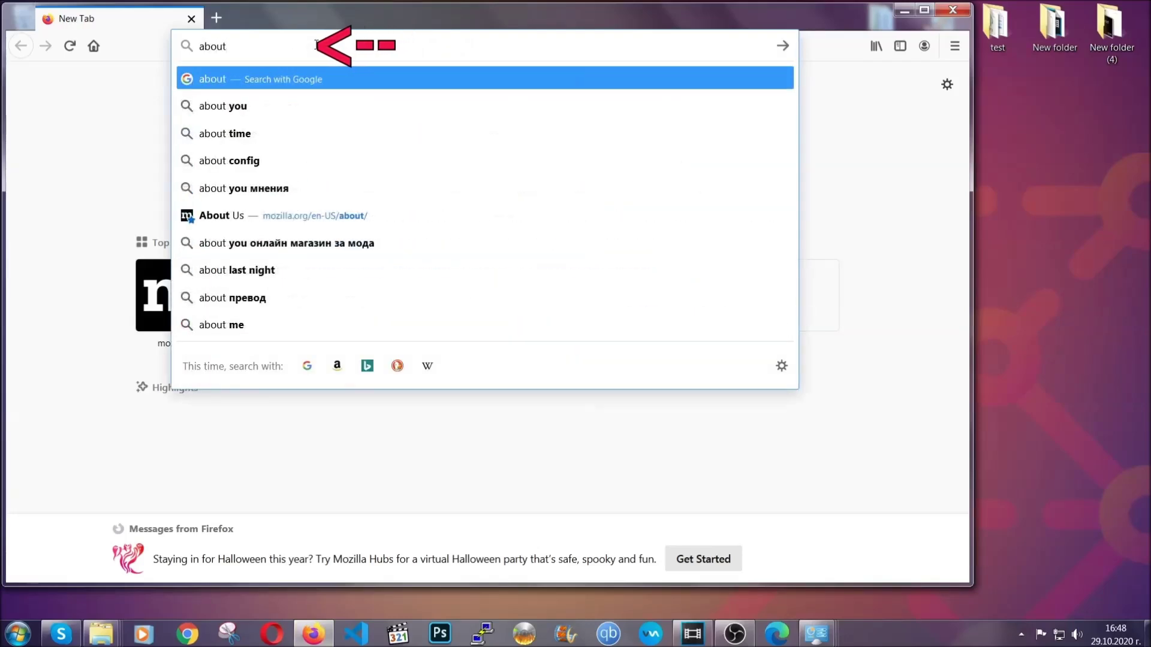
type(":support")
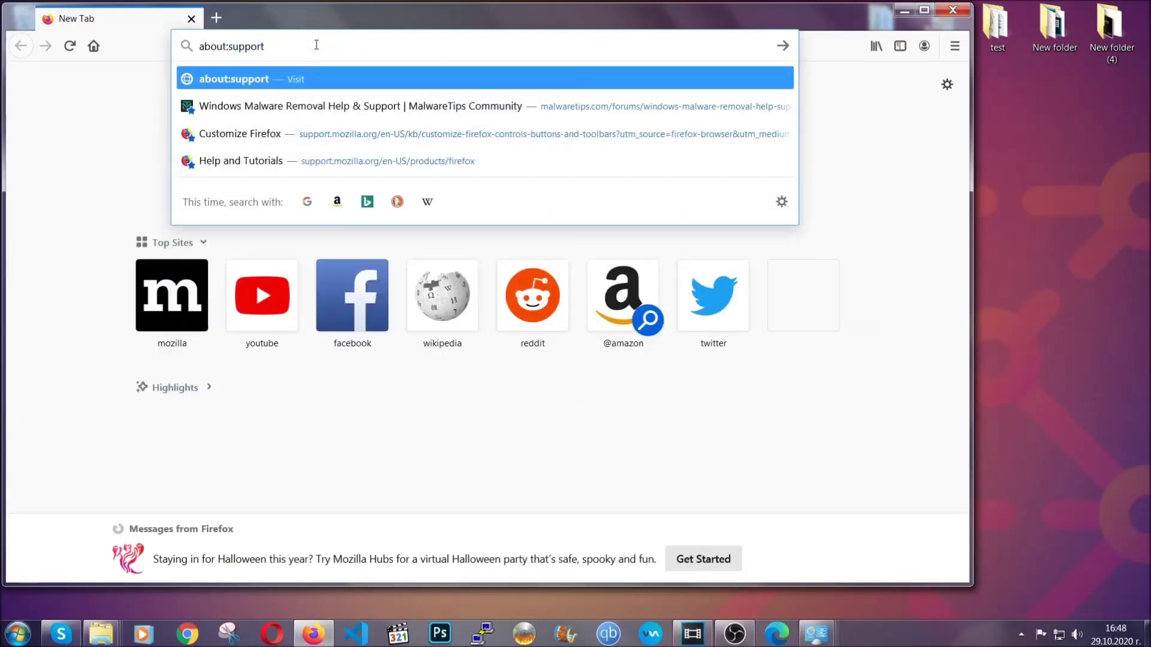
key("Return")
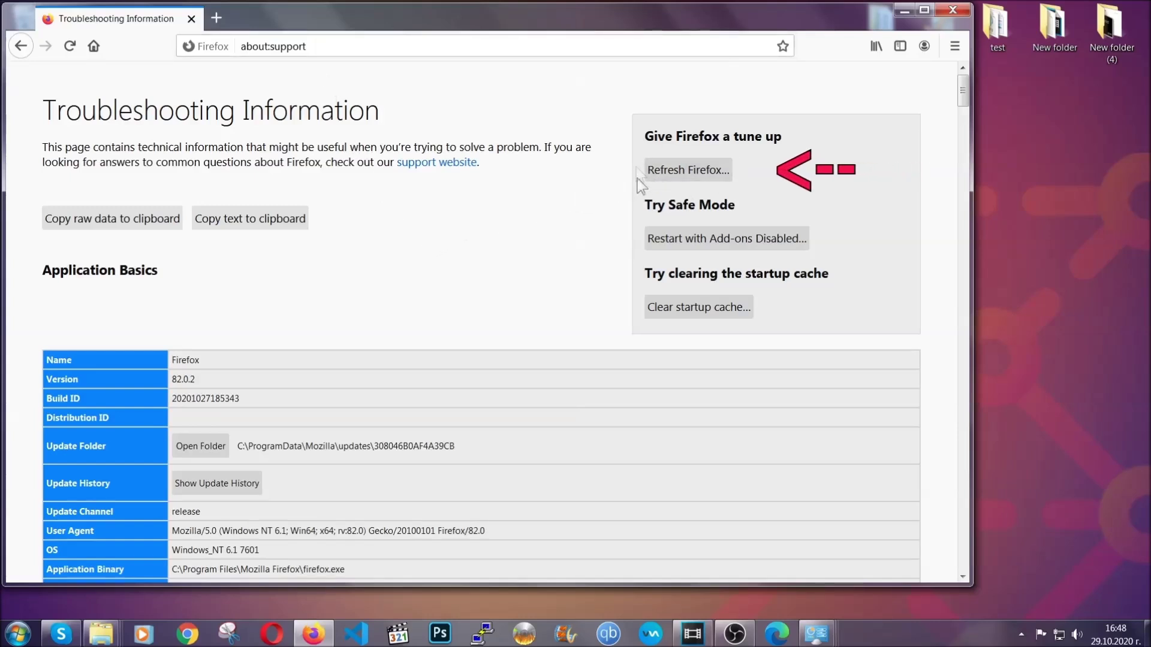
Step: Refresh Firefox to defaults, finish the Import Wizard, and minimize the reopened window
left_click(681, 175)
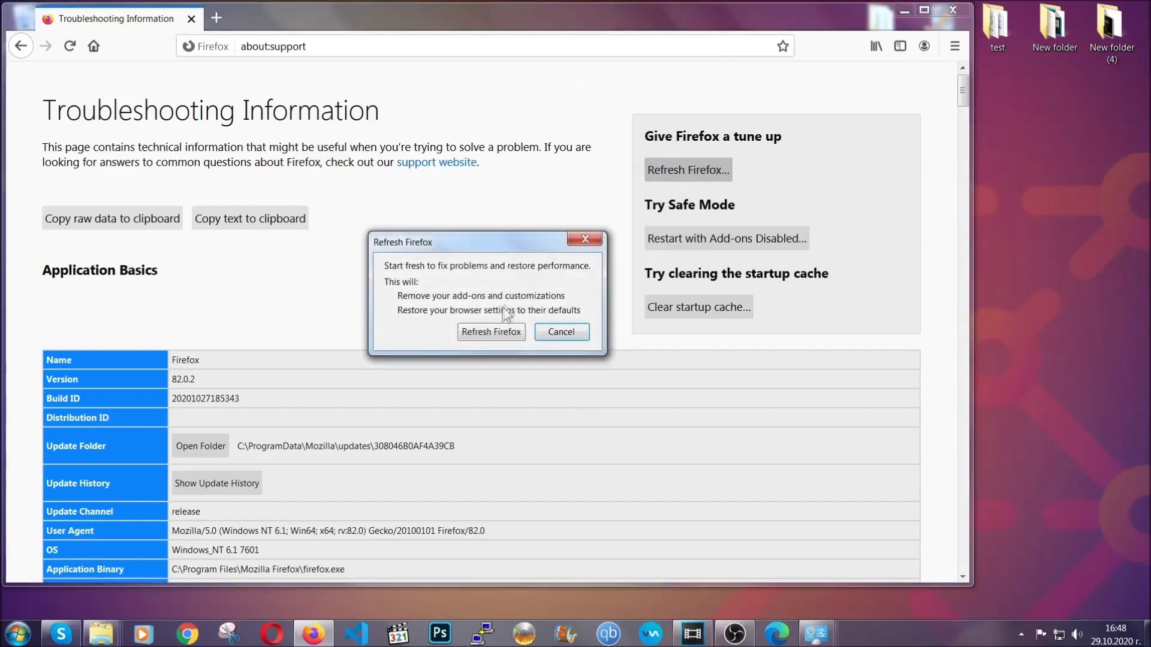
left_click(490, 333)
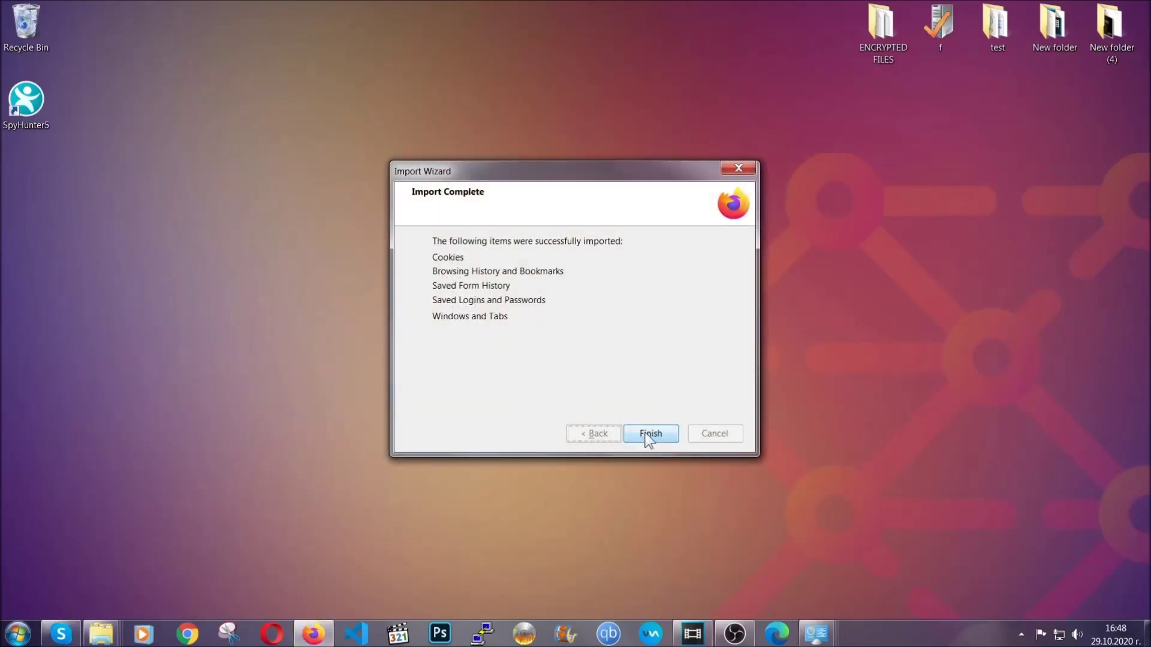
left_click(647, 435)
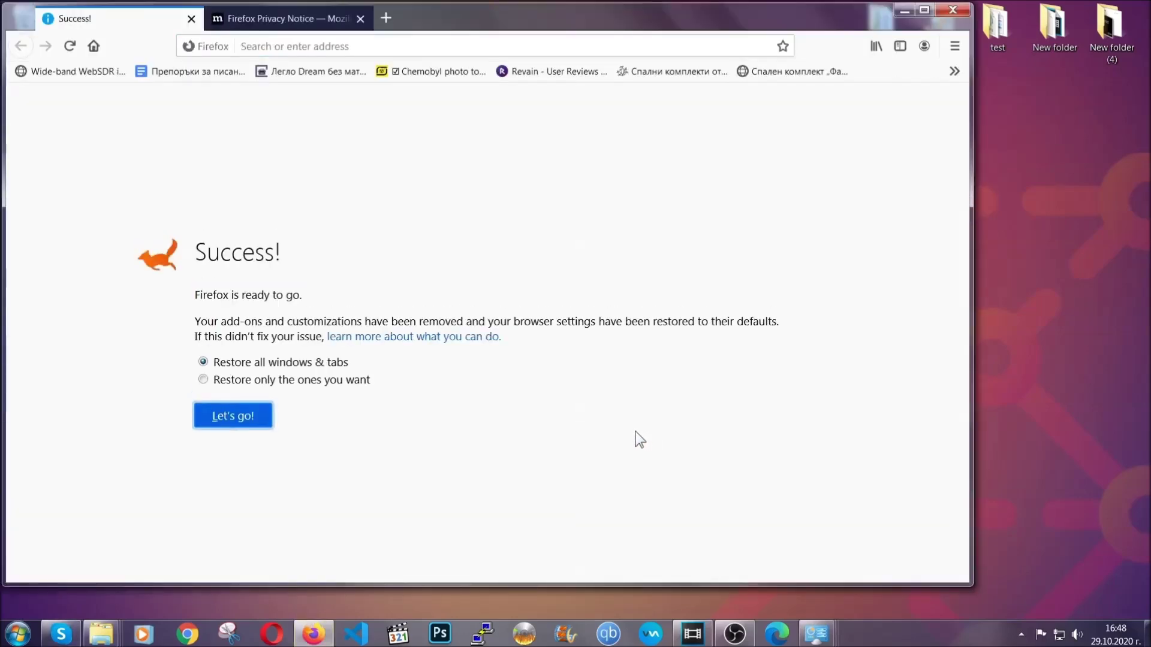
left_click(902, 11)
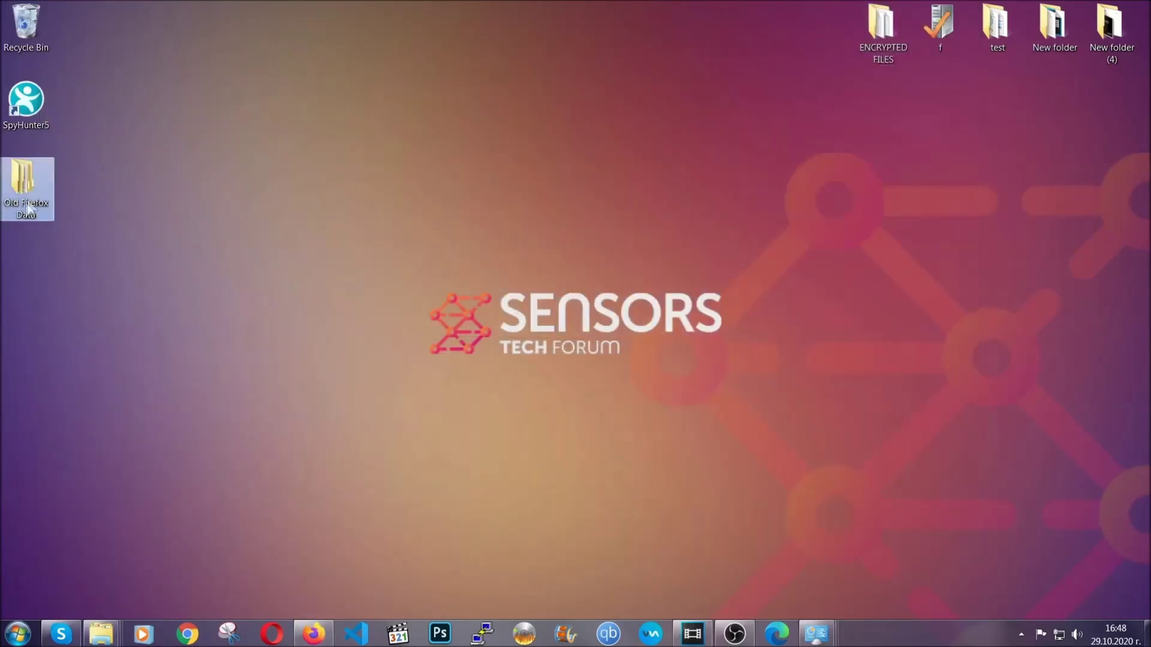
mouse_move(34, 178)
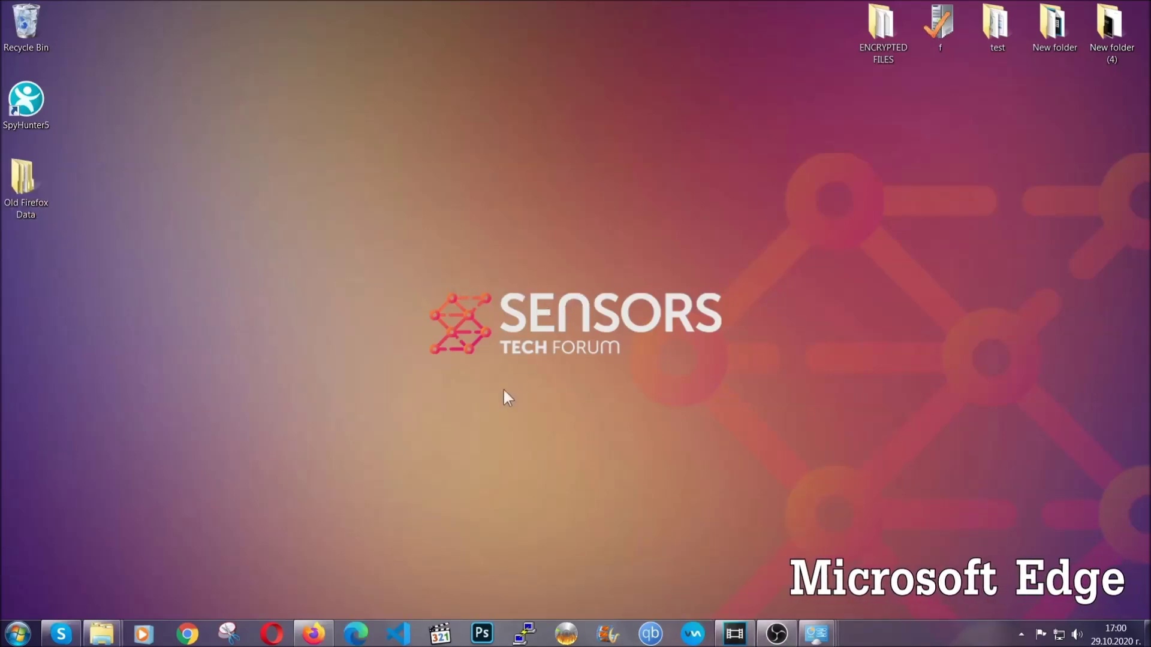
Step: Launch Microsoft Edge and load edge://settings/clearBrowserData
left_click(356, 634)
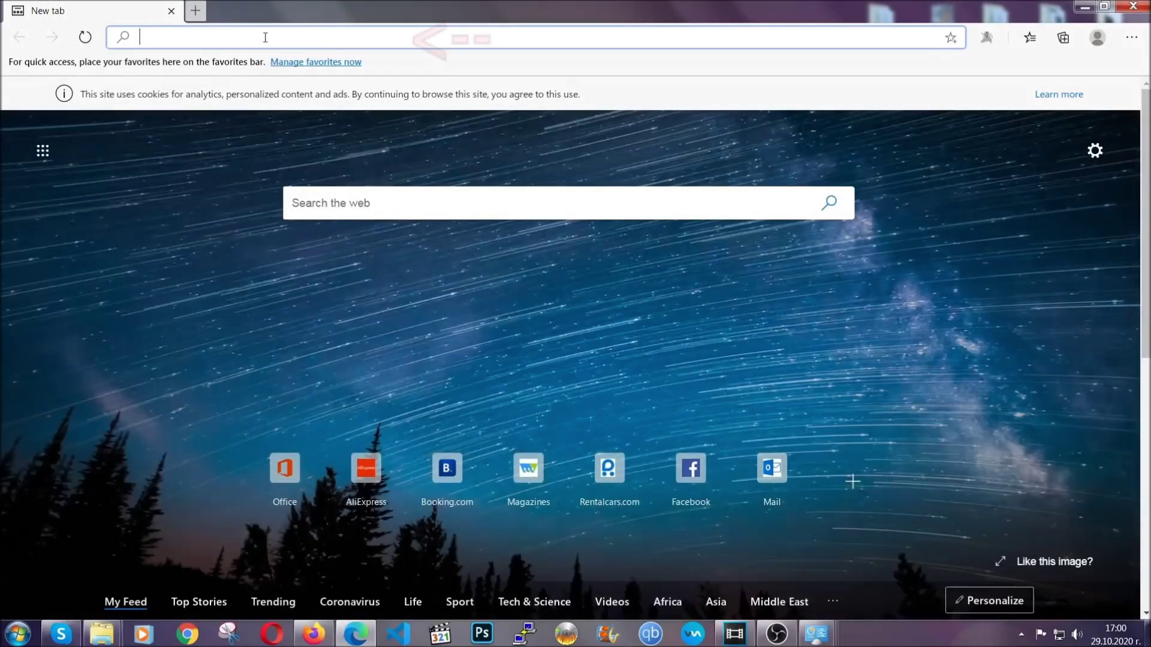
type("edge:")
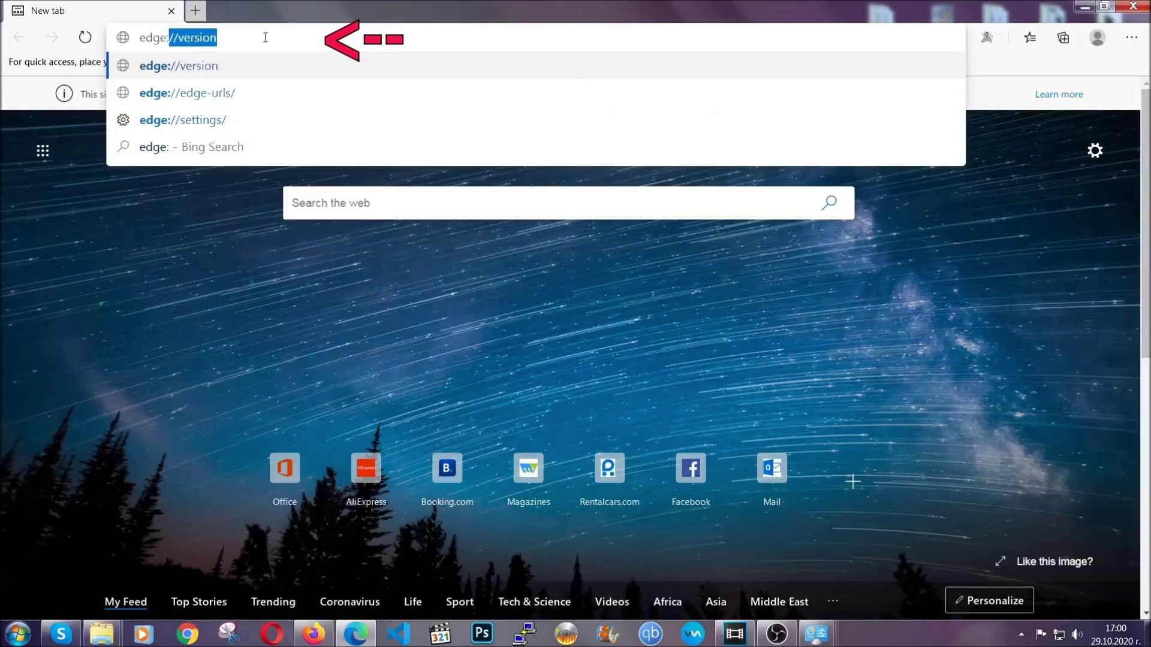
type("//settings")
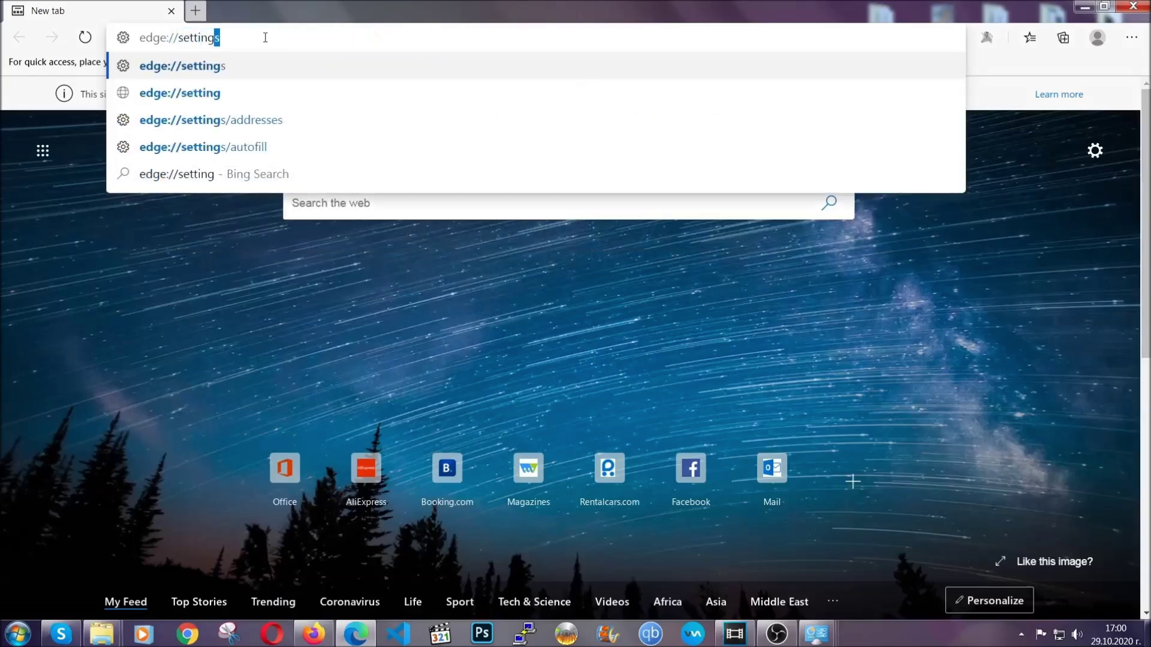
type("/clear")
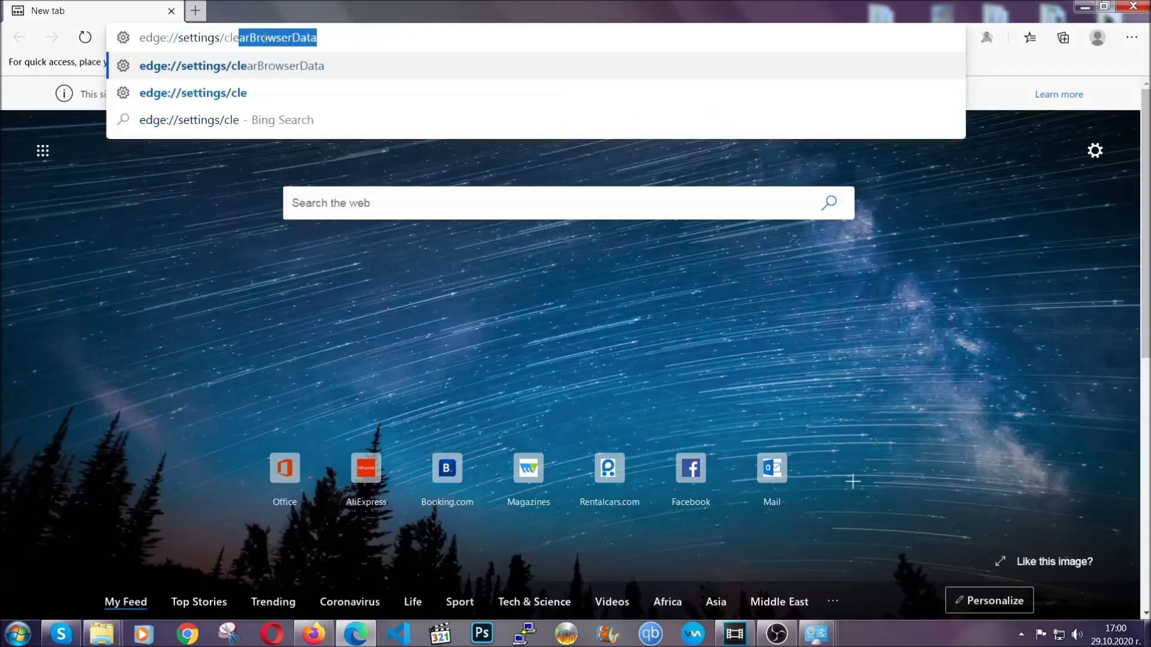
type("Brow")
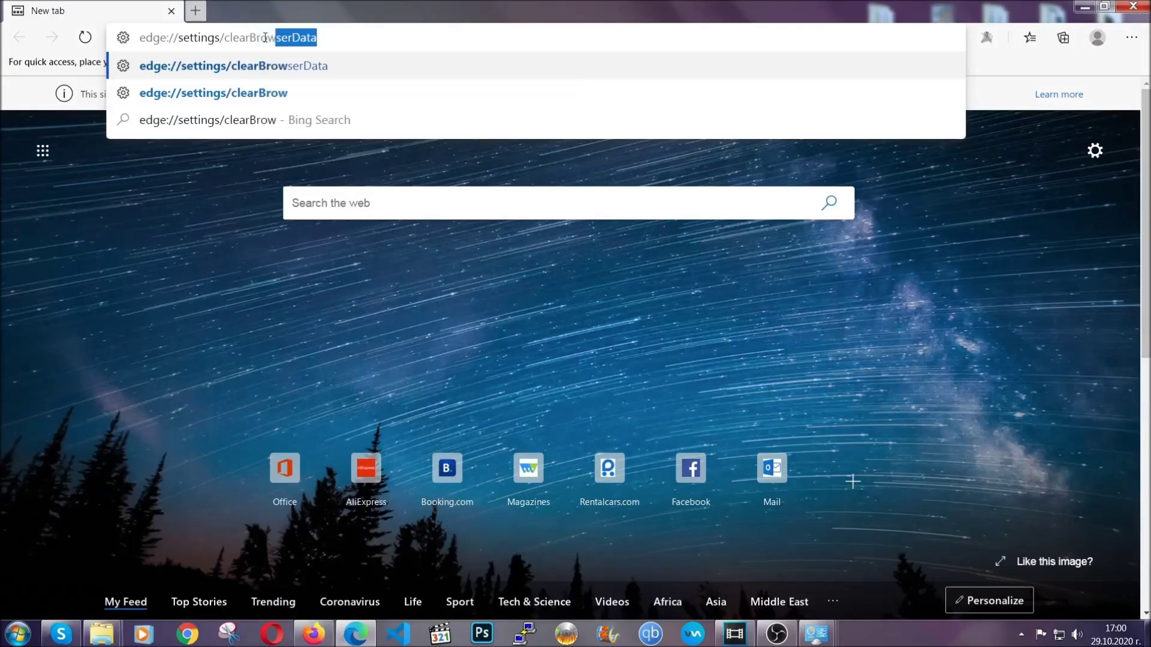
type("serData")
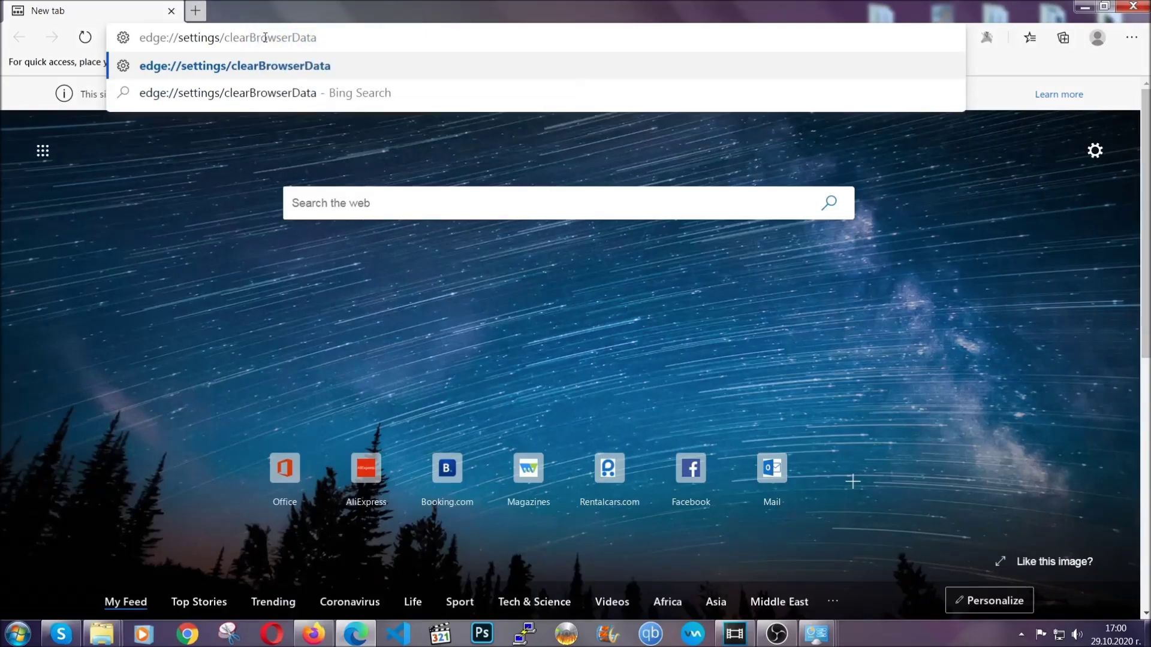
key("Return")
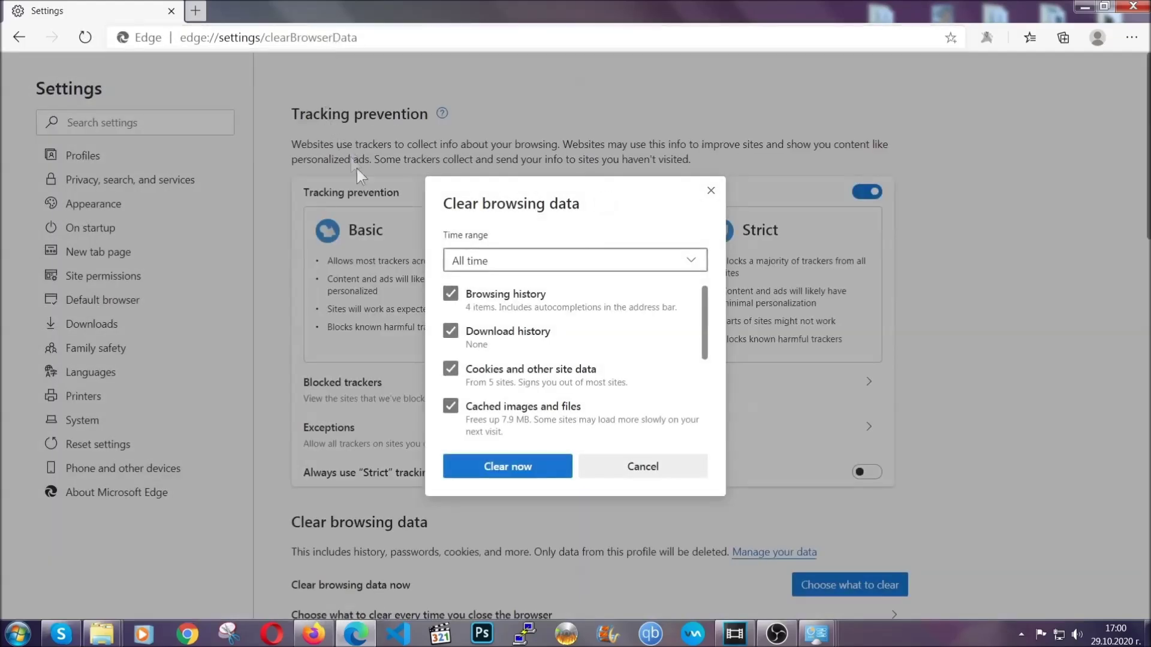
Step: Set the time range to All time and clear the selected browsing data
left_click(477, 263)
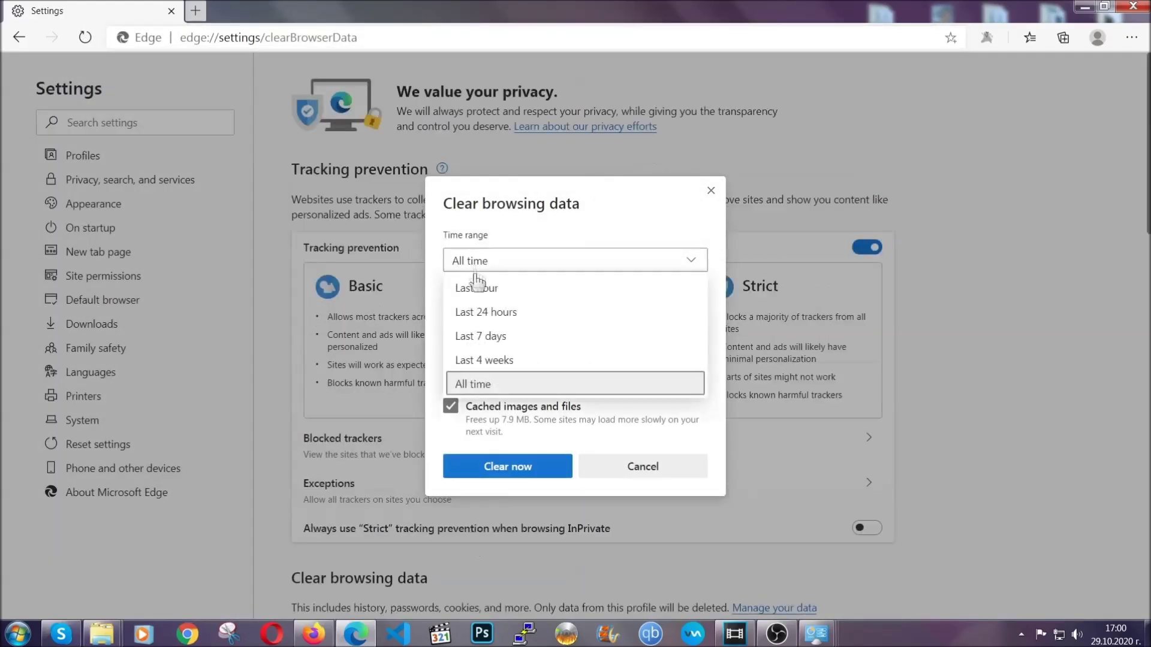
left_click(474, 382)
scroll(479, 371, "down", 3)
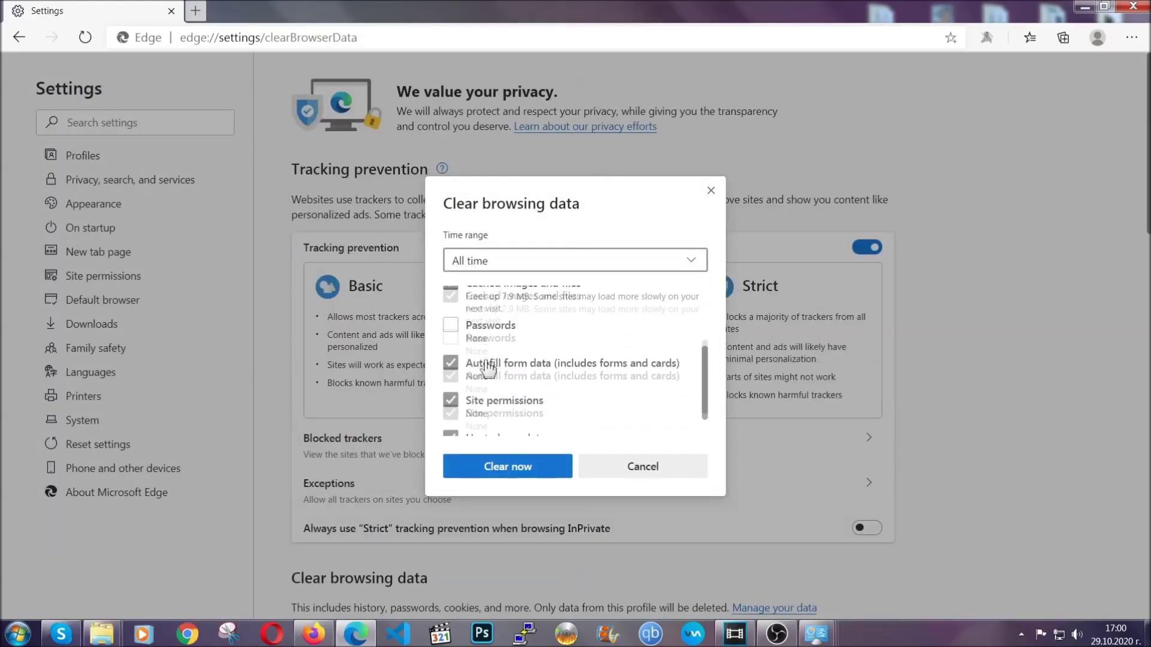
left_click(503, 468)
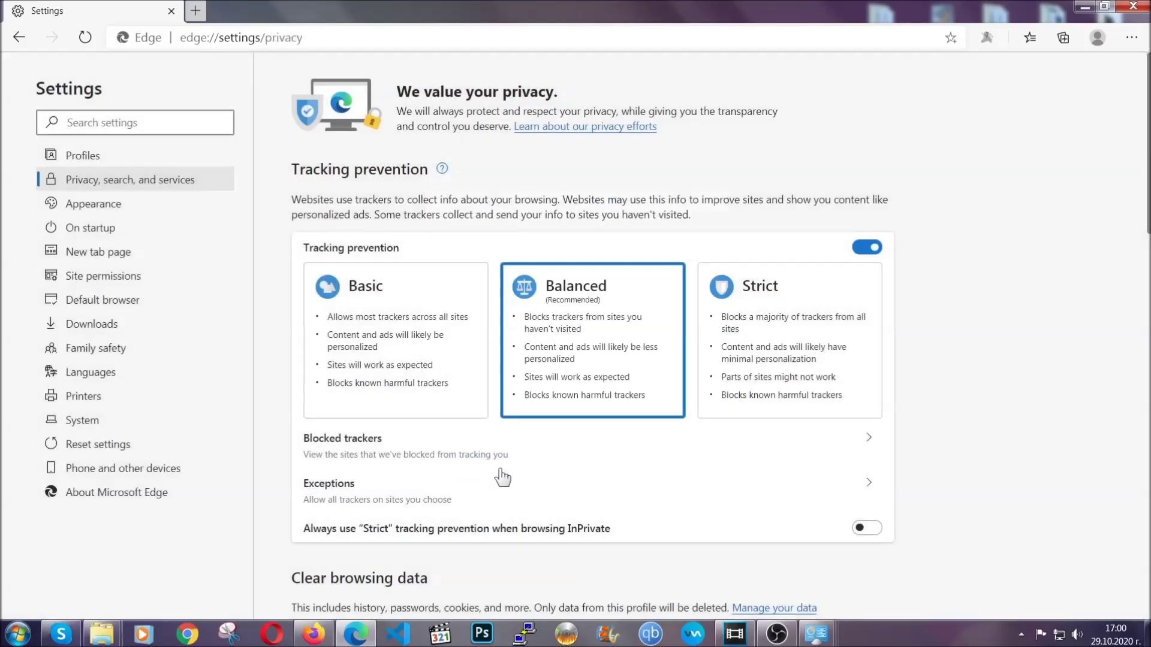
Step: Remove Edge's only installed extension from the Extensions page, then close Edge
left_click(1131, 37)
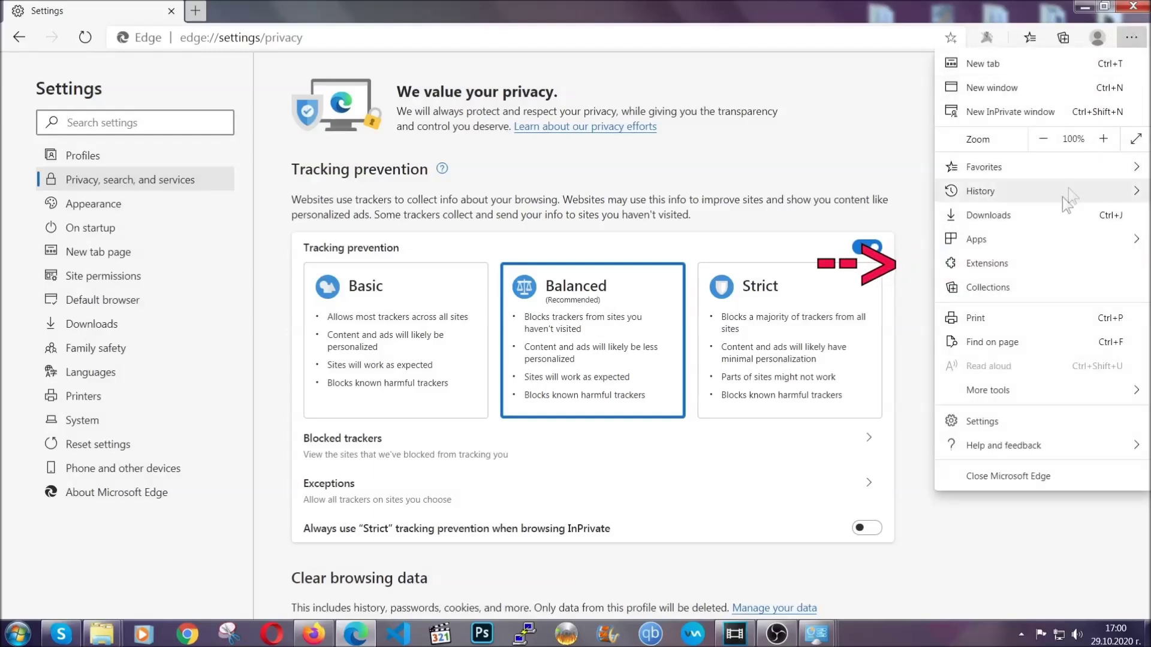
left_click(1048, 257)
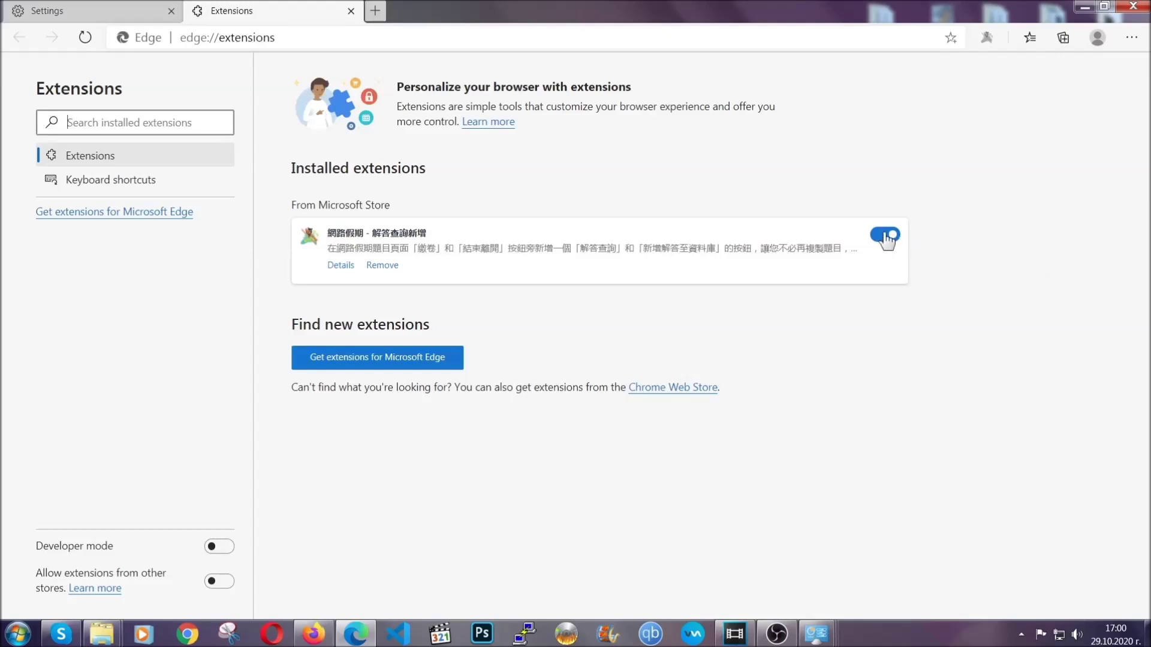
left_click(377, 266)
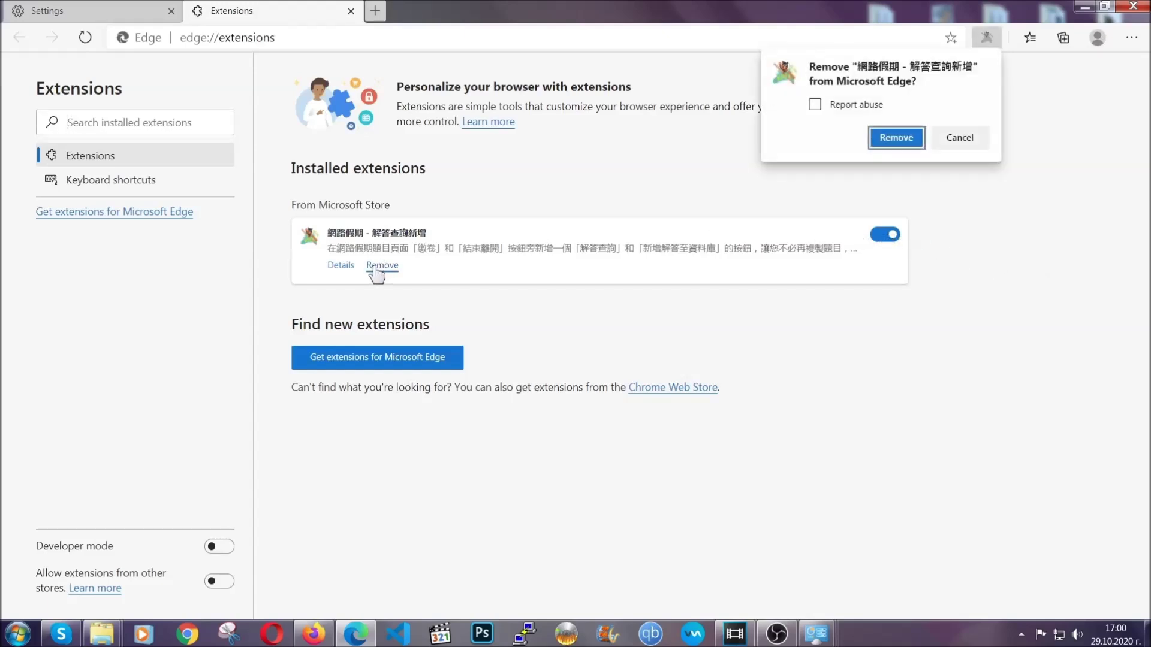
left_click(893, 138)
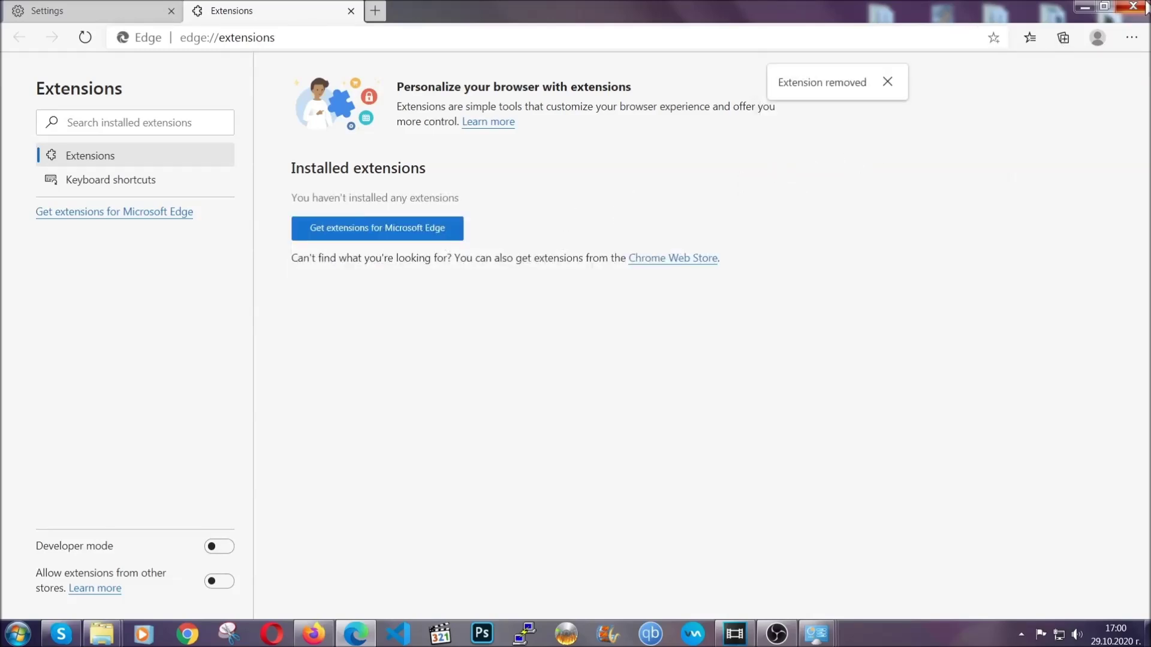
left_click(1142, 8)
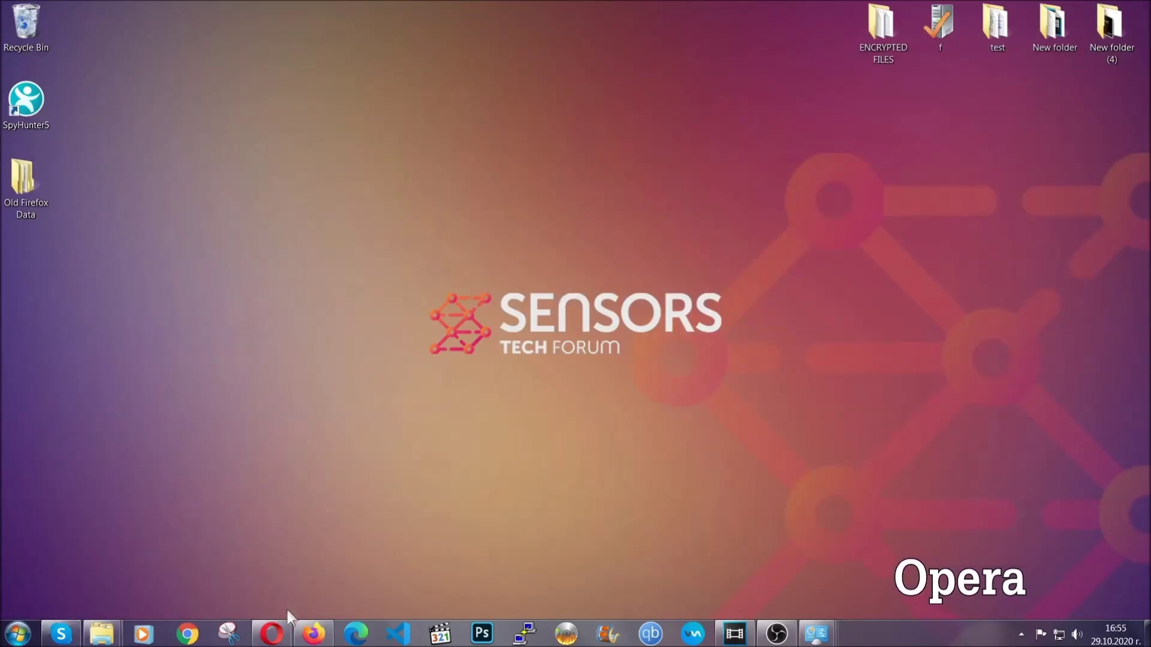
Step: Launch Opera and load opera://settings/clearBrowserData
left_click(281, 629)
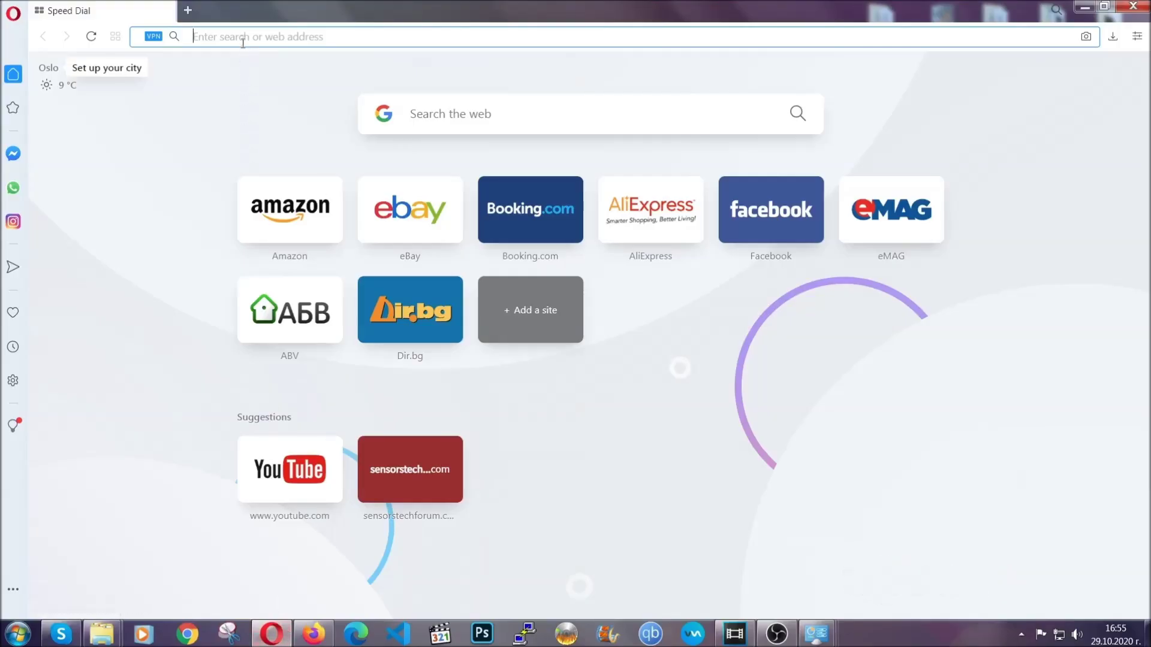
type("opera")
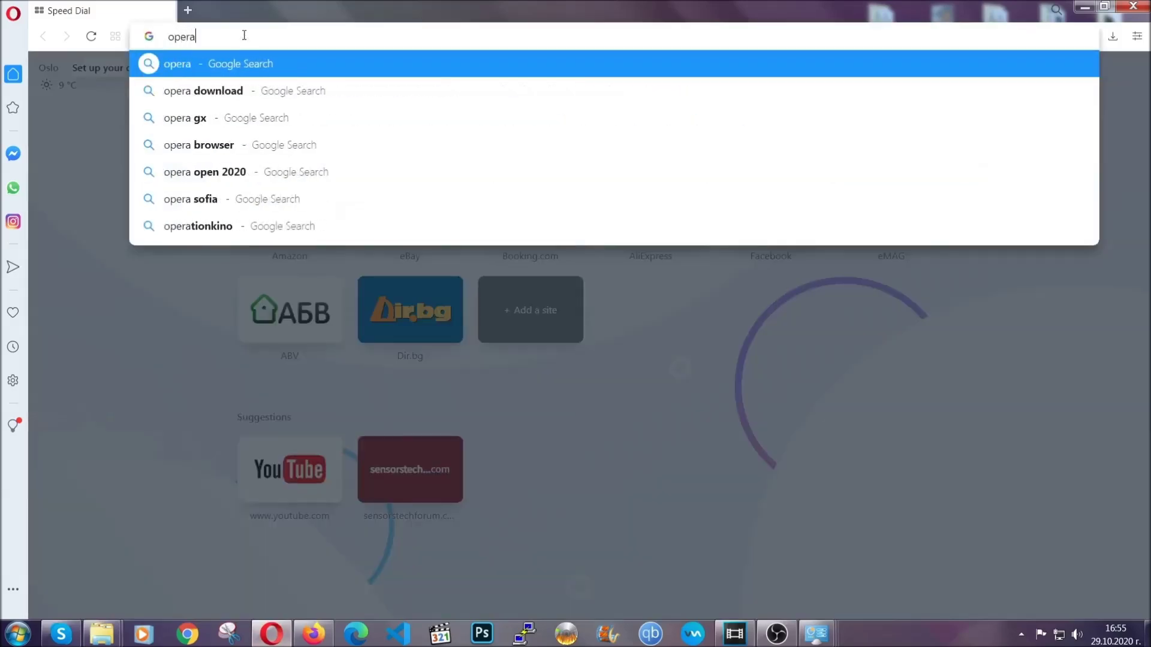
type("://settings/c")
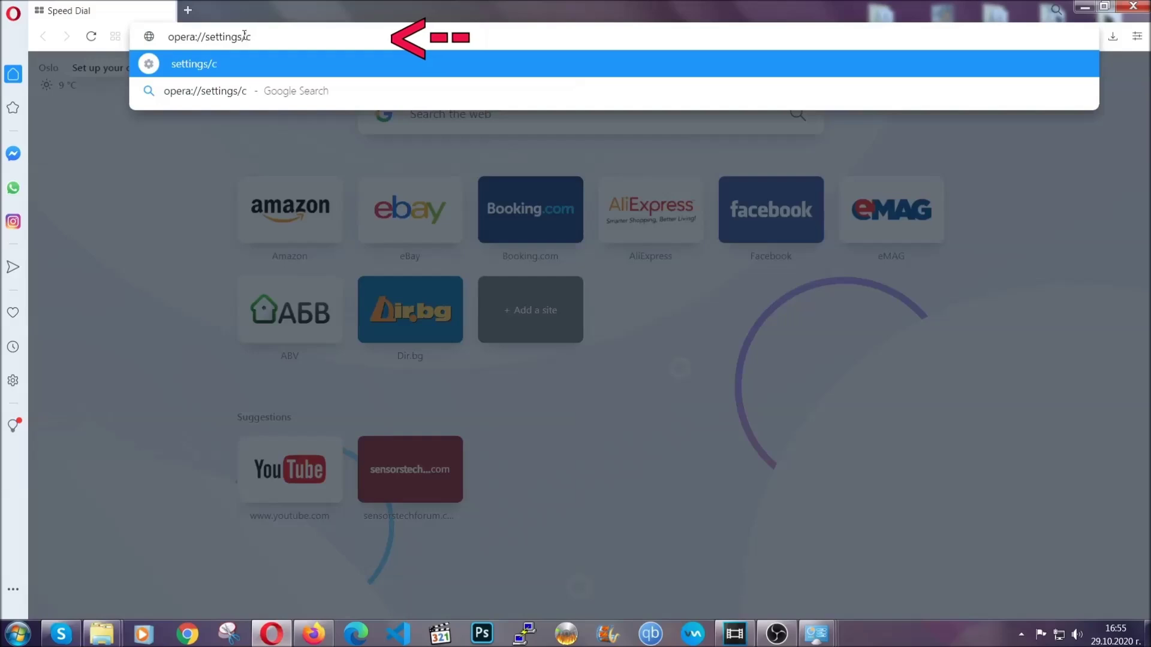
type("learBrr")
key("BackSpace")
type("o")
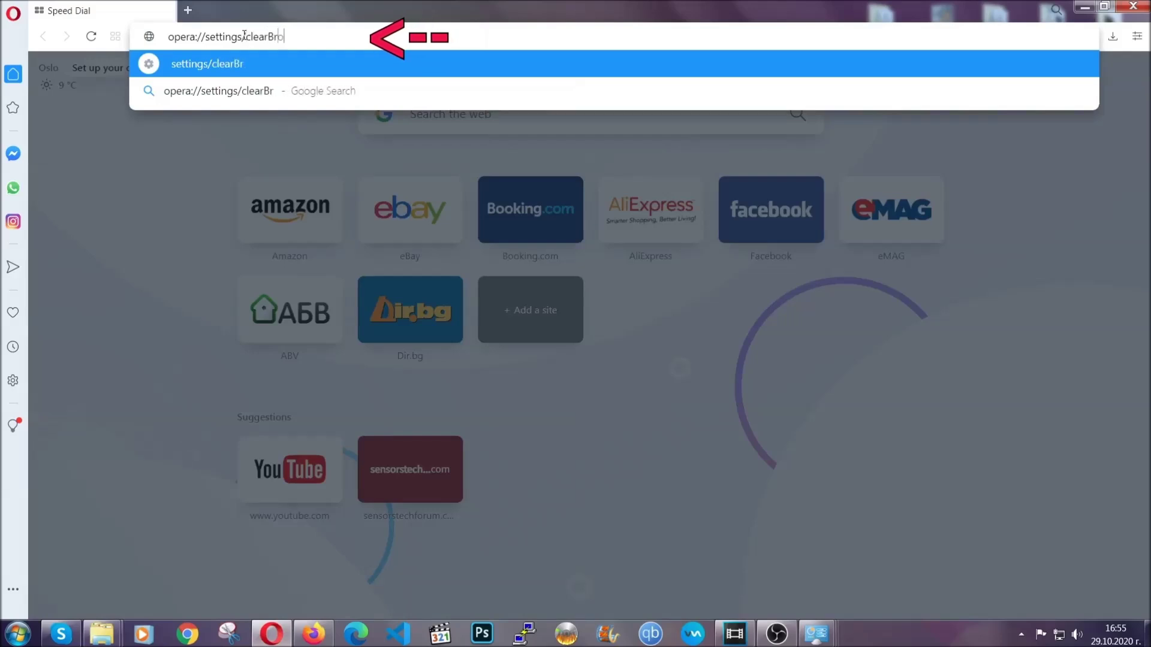
type("wserData")
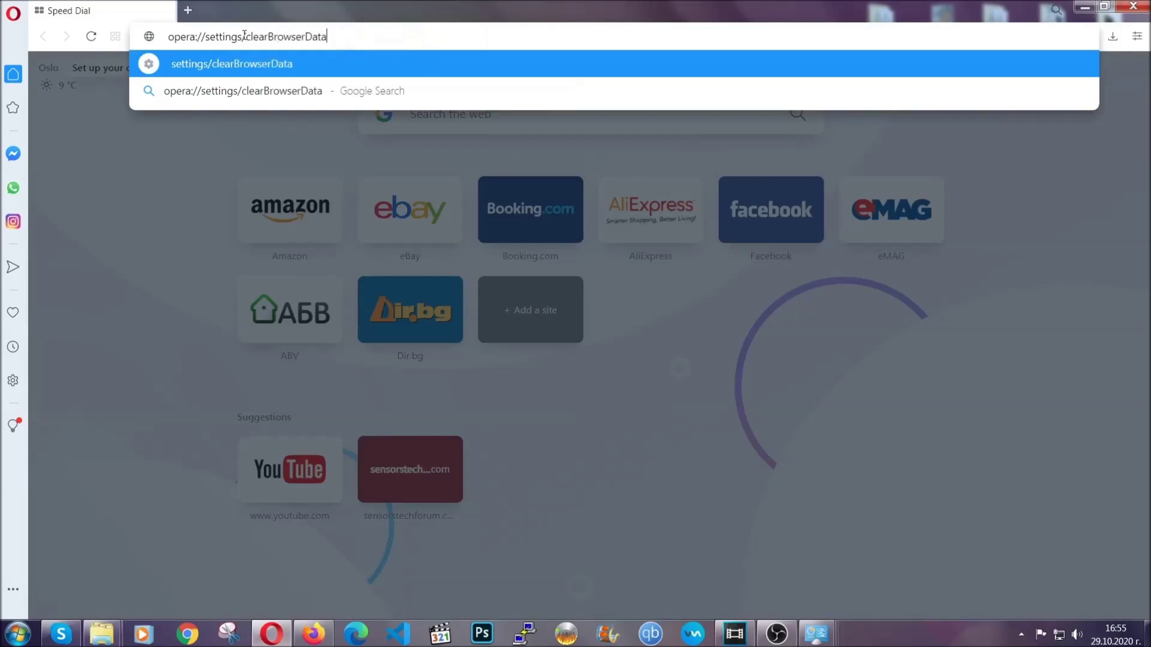
key("Return")
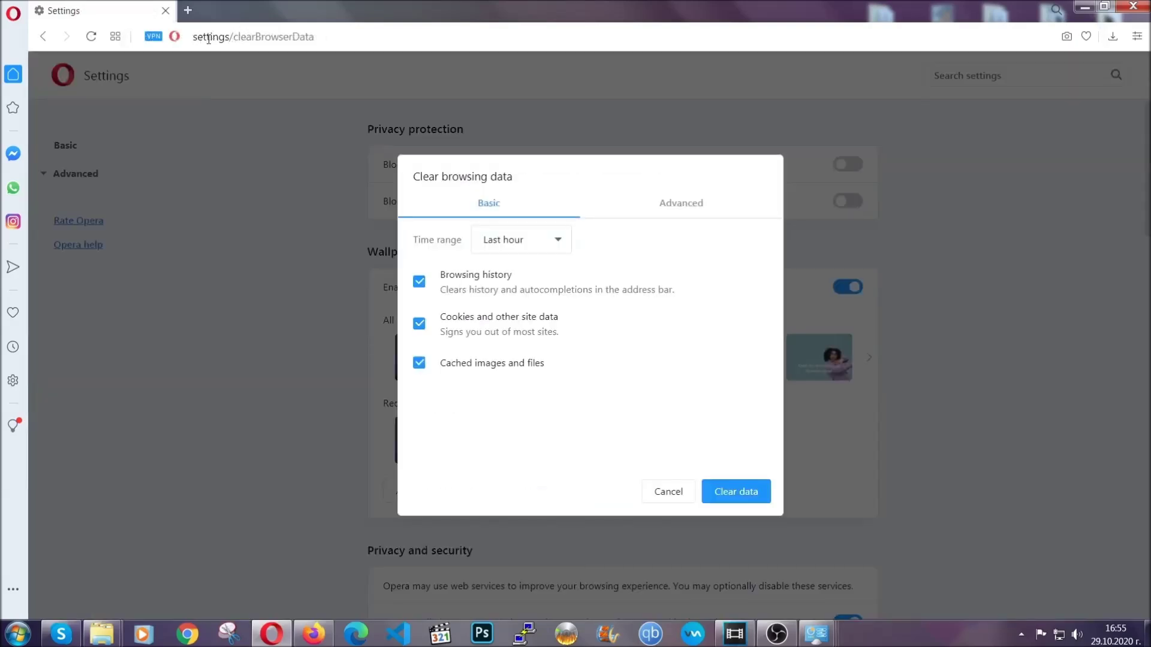
Step: Clear all-time Advanced browsing data, including Site Settings, keeping passwords unchecked
left_click(677, 207)
left_click(562, 241)
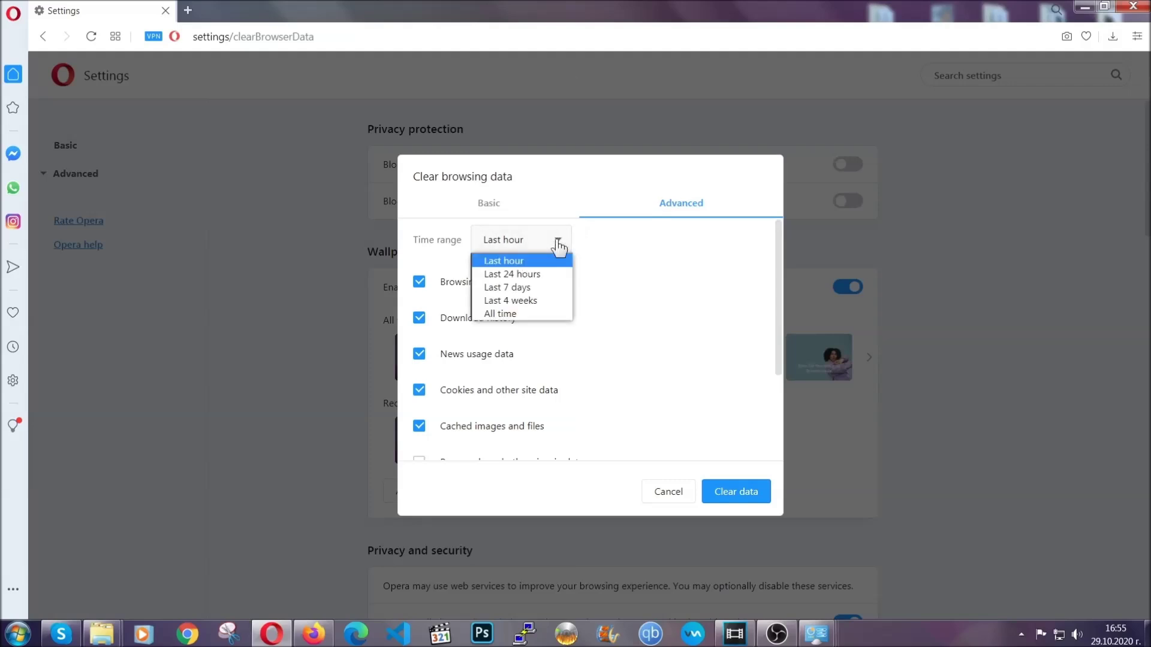
left_click(520, 311)
scroll(526, 321, "down", 3)
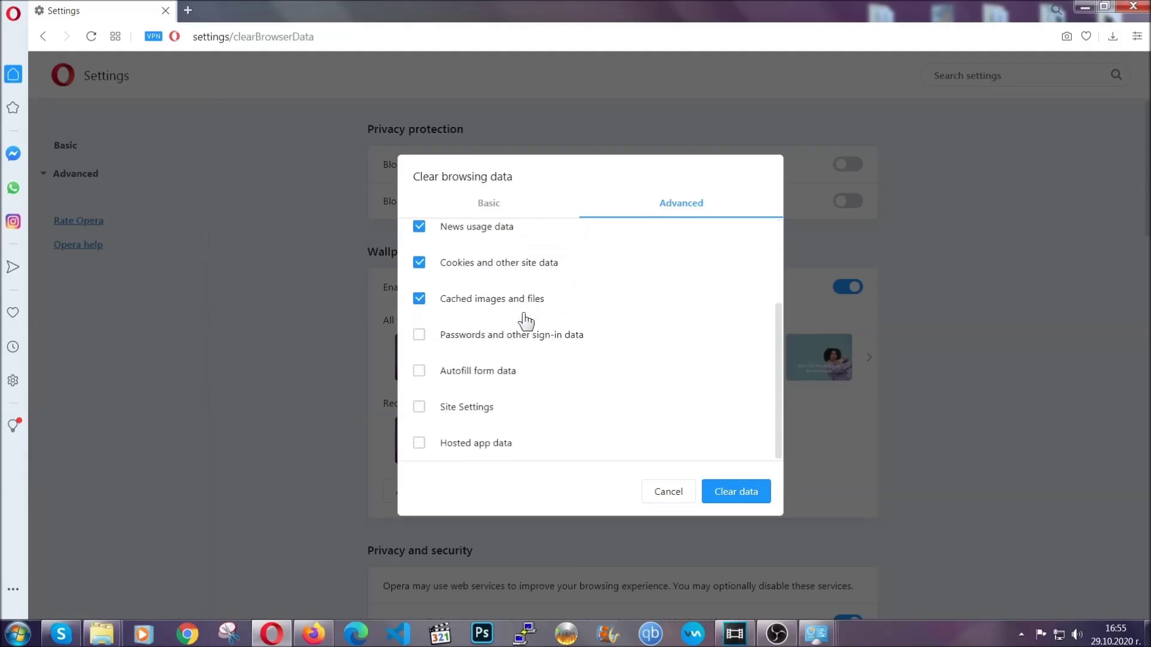
left_click(472, 410)
left_click(734, 495)
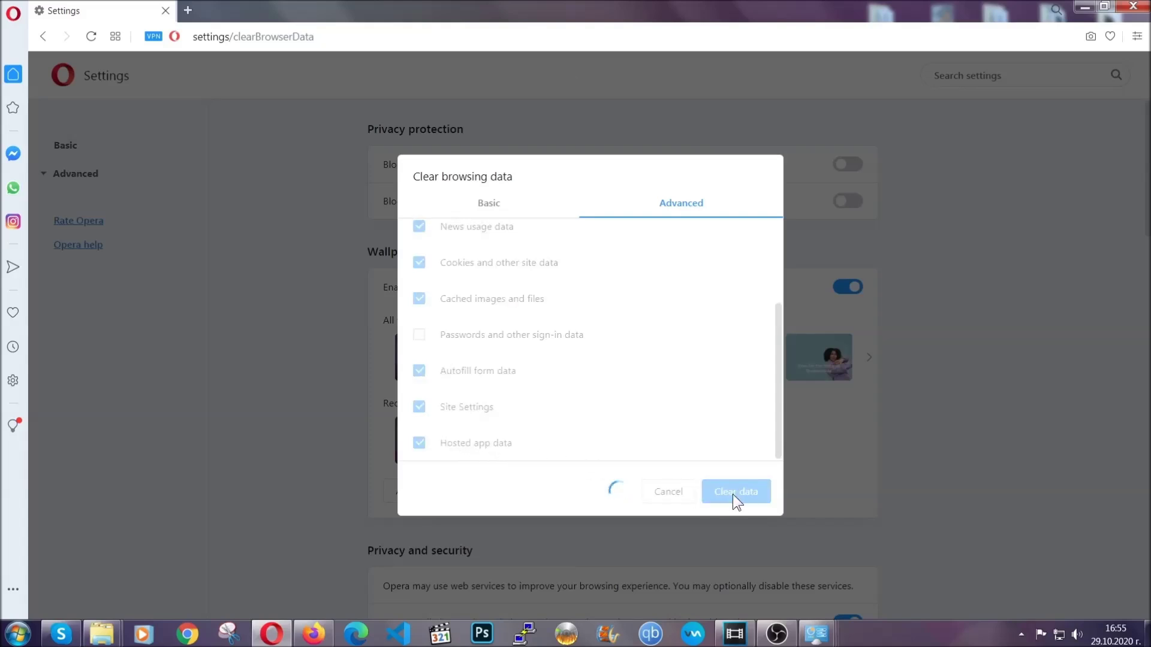